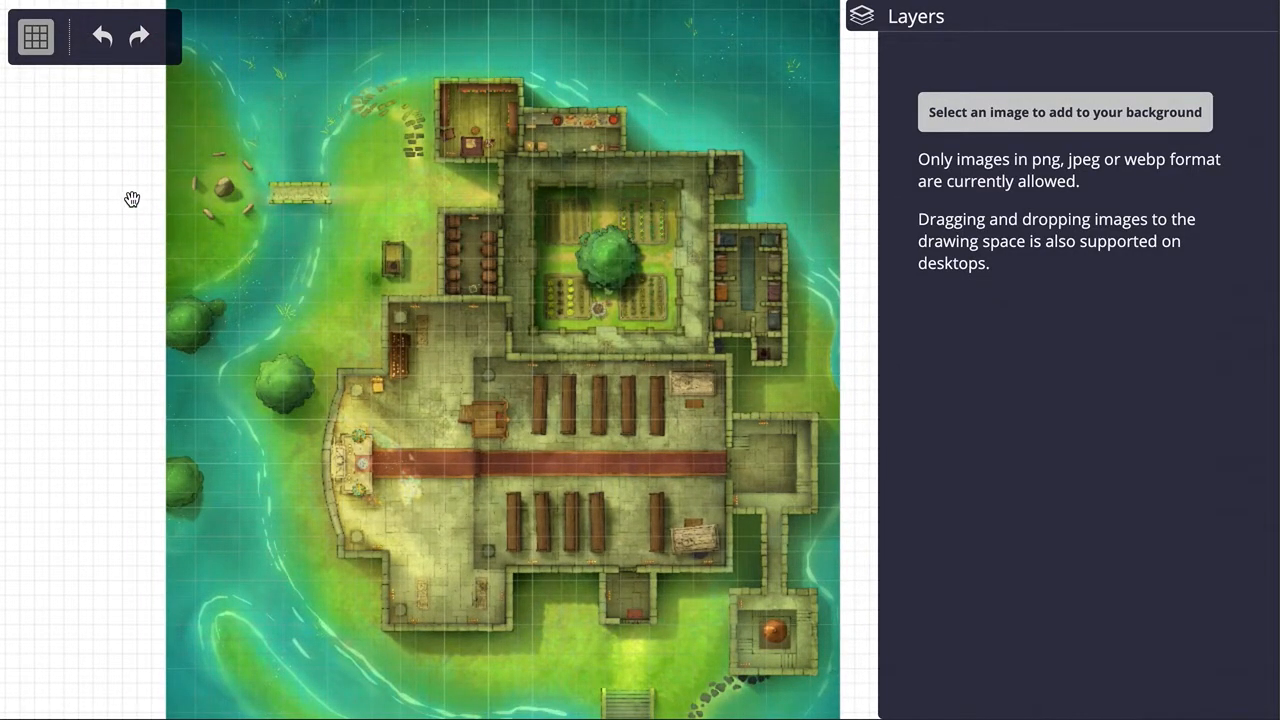
Step: Move the monastery map by less than one square, off the grid lines, with grid snapping off
left_click_drag(132, 200, 194, 314)
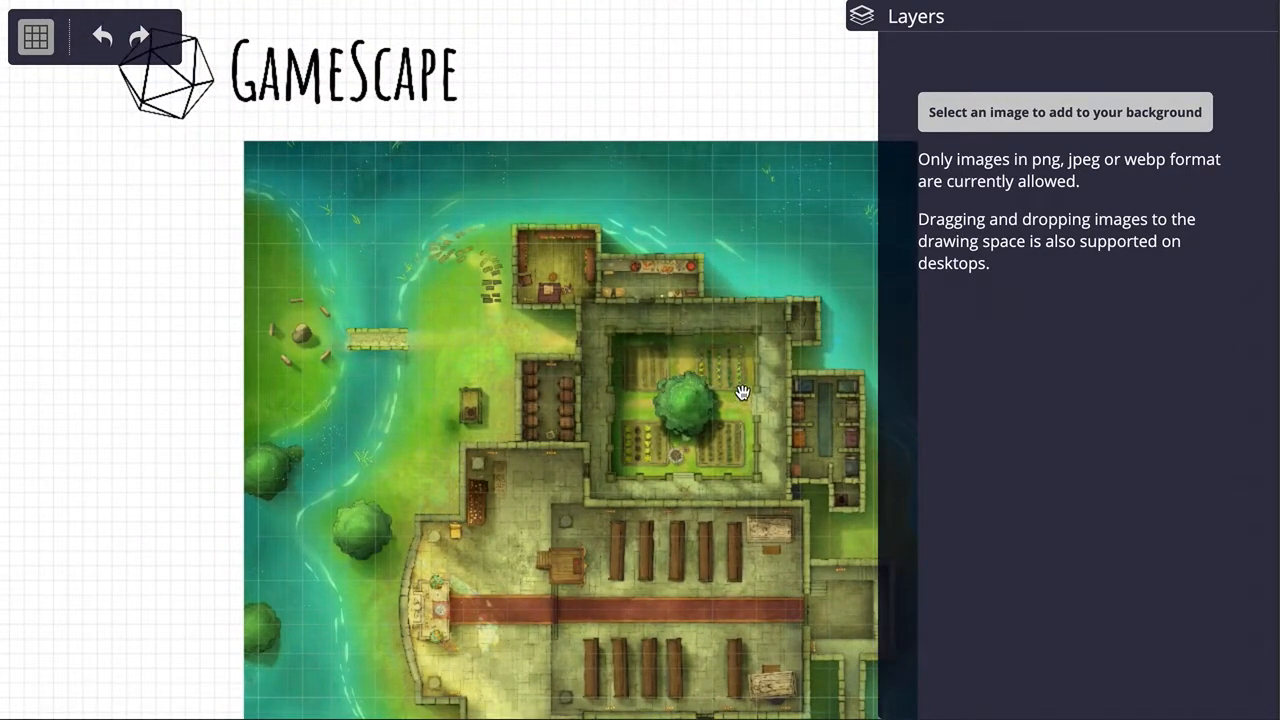
left_click_drag(740, 89, 551, 100)
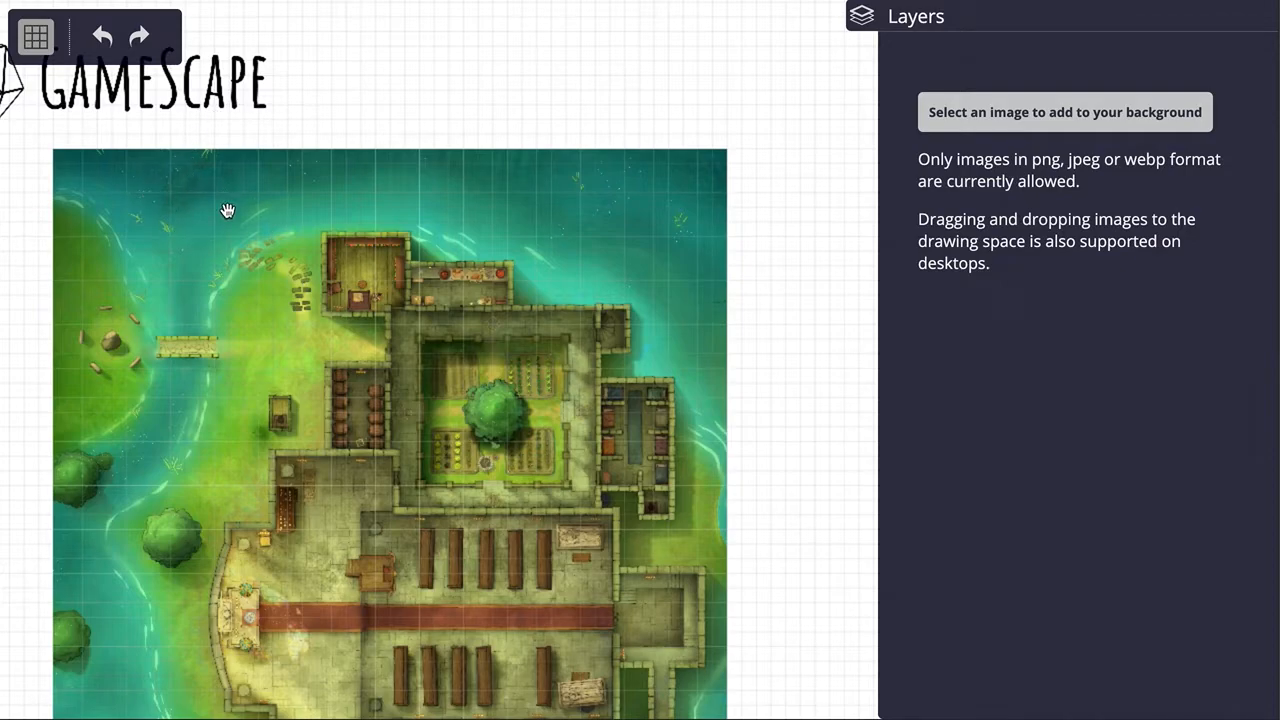
scroll(165, 203, "up", 5)
scroll(165, 203, "up", 1)
left_click_drag(326, 38, 640, 92)
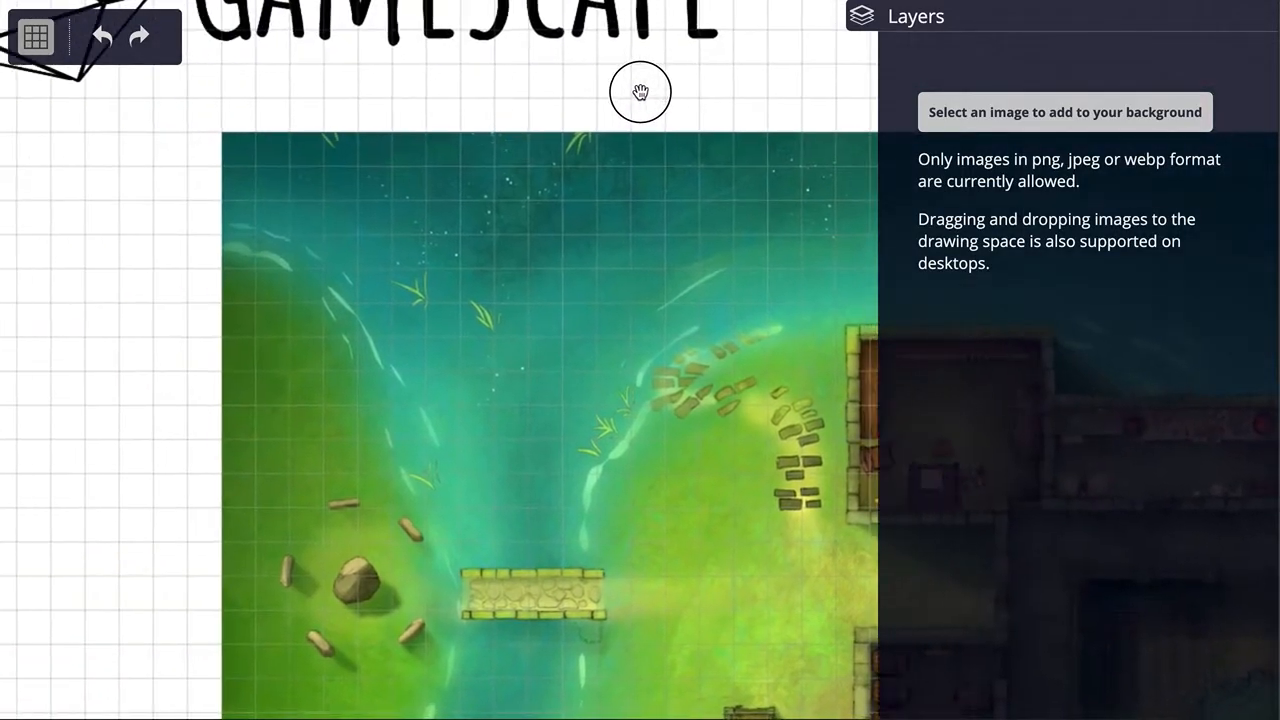
mouse_move(300, 183)
left_mouse_down()
mouse_move(317, 206)
mouse_move(309, 191)
left_mouse_up()
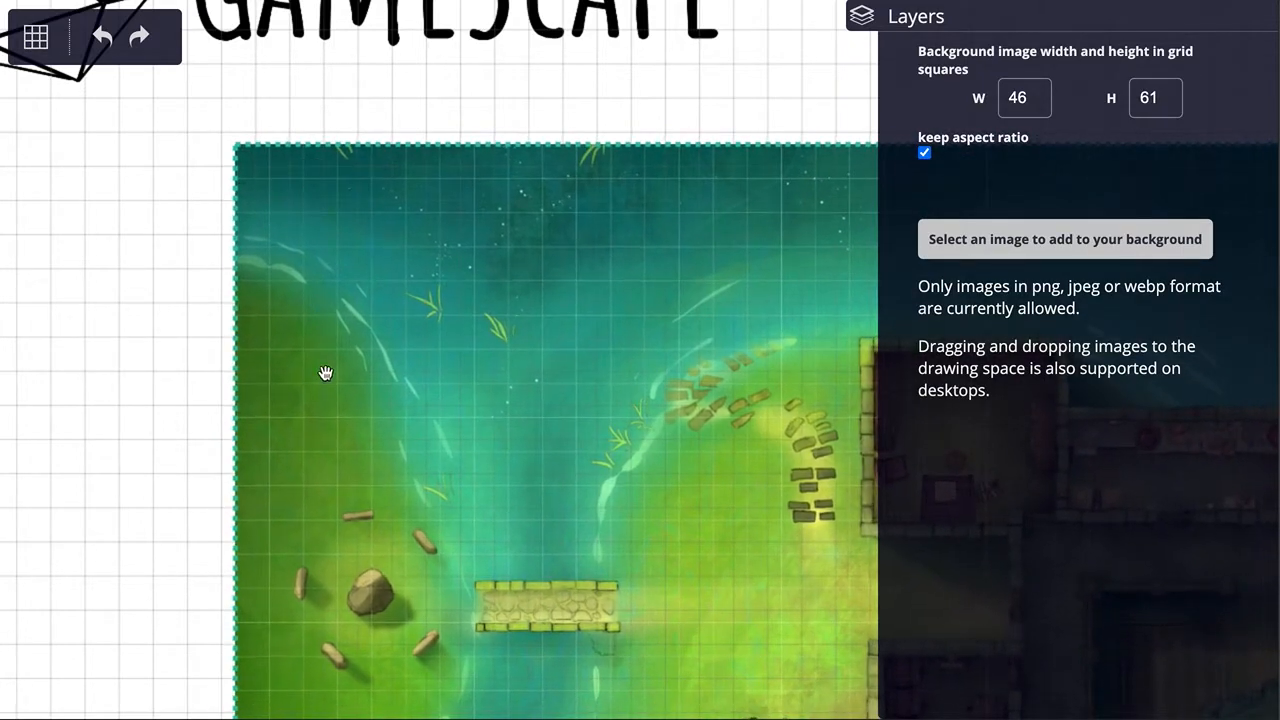
Step: Turn grid snapping on, snap the monastery map onto the grid lines, and deselect it
left_click(42, 49)
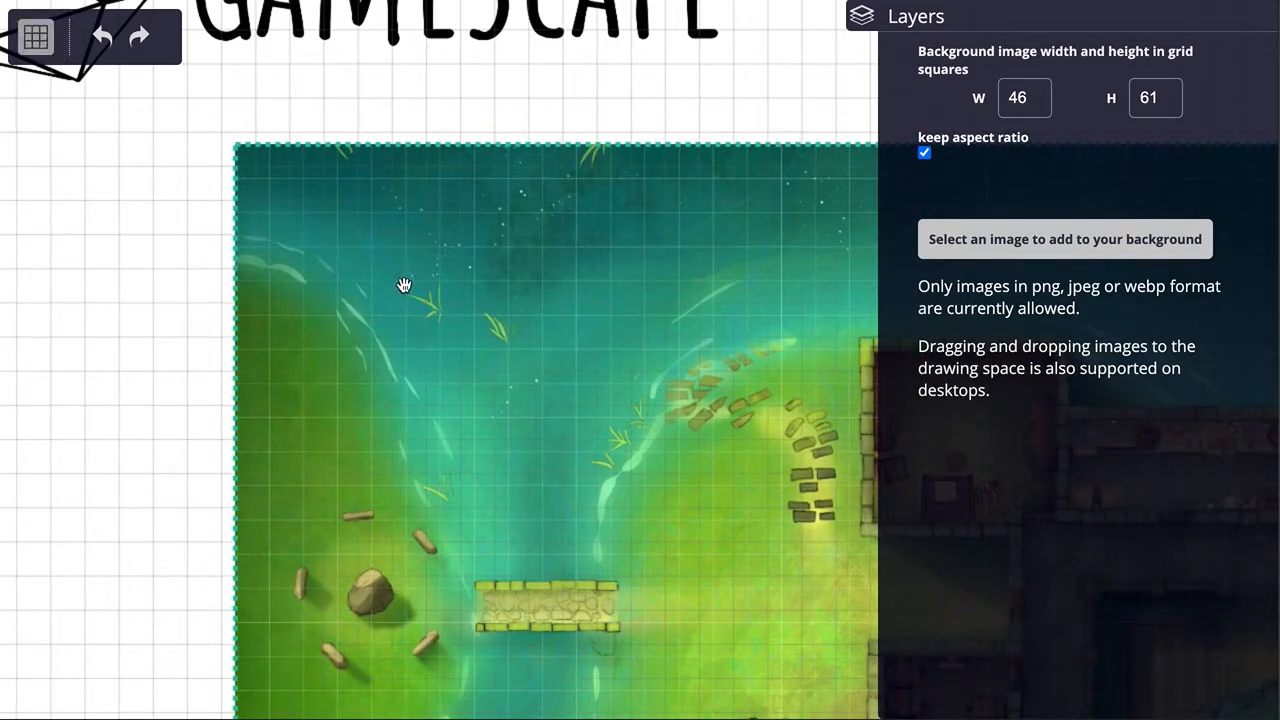
left_click_drag(404, 286, 397, 281)
left_click(749, 106)
left_click_drag(749, 106, 557, 120)
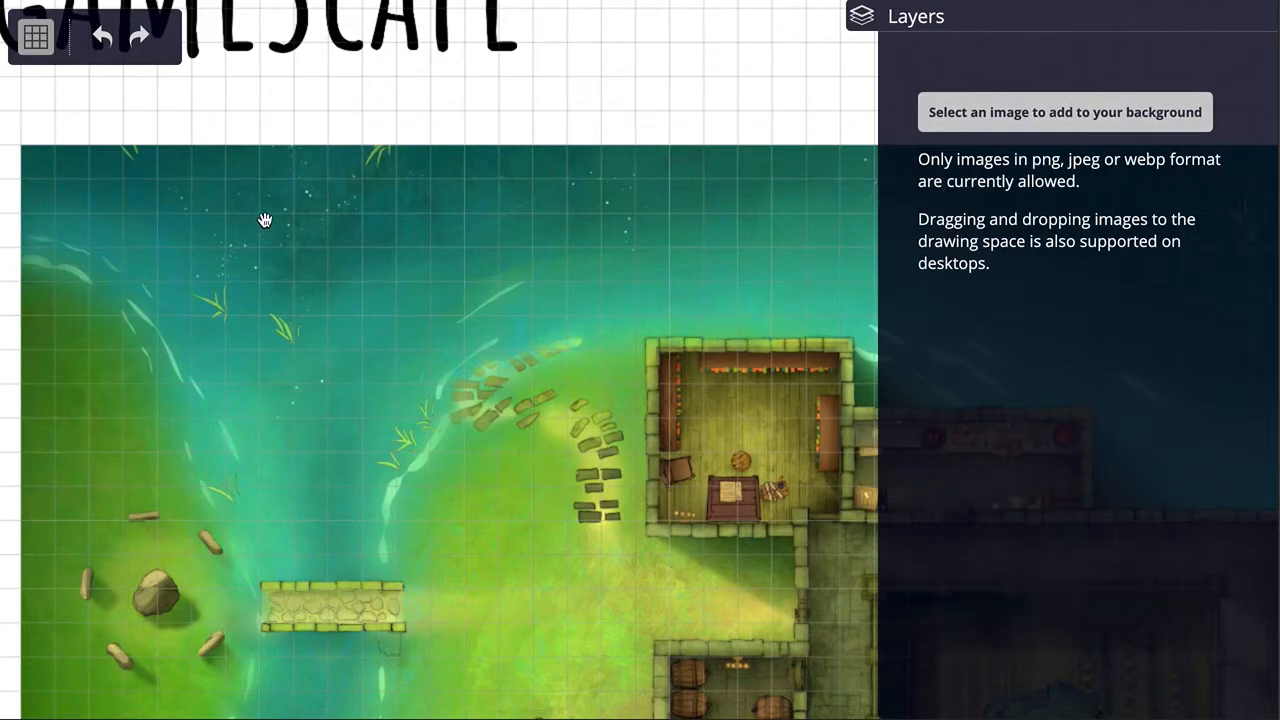
Step: Move the monastery map one grid square to the right with snapping on, and deselect it
left_click(128, 228)
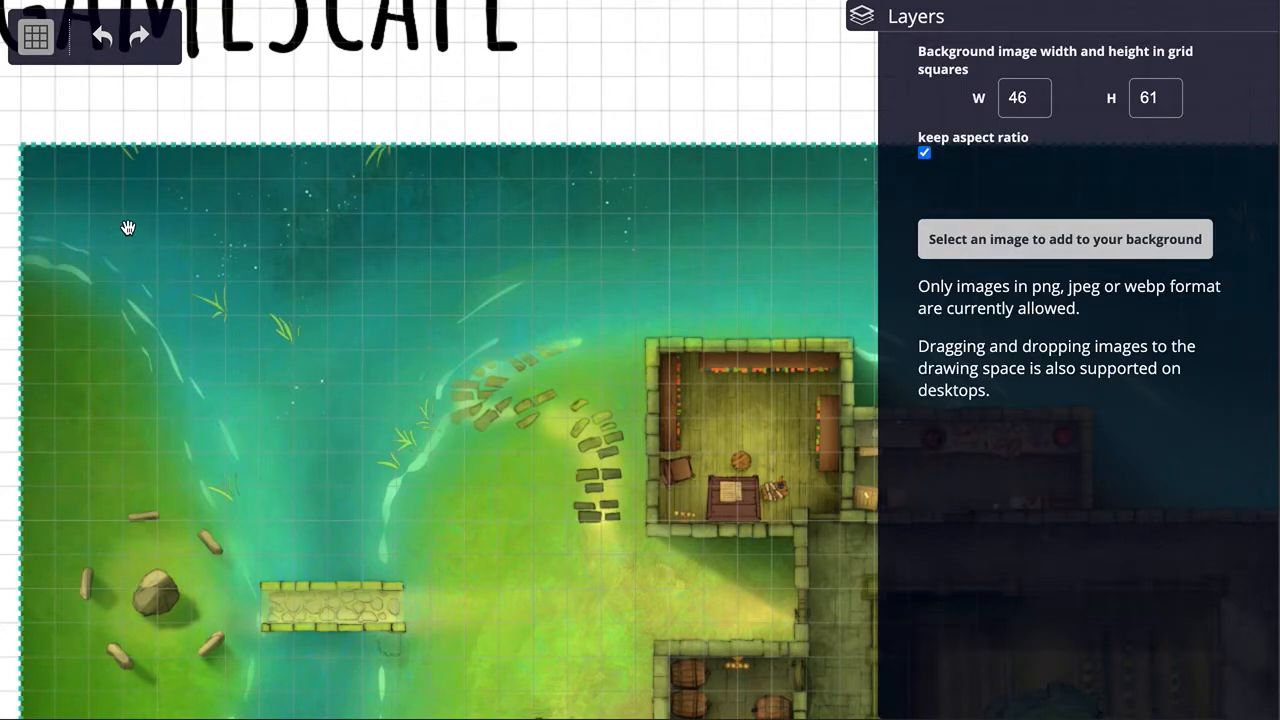
mouse_move(80, 225)
left_mouse_down()
mouse_move(119, 224)
mouse_move(274, 286)
mouse_move(220, 289)
mouse_move(134, 223)
mouse_move(199, 248)
mouse_move(92, 205)
left_mouse_up()
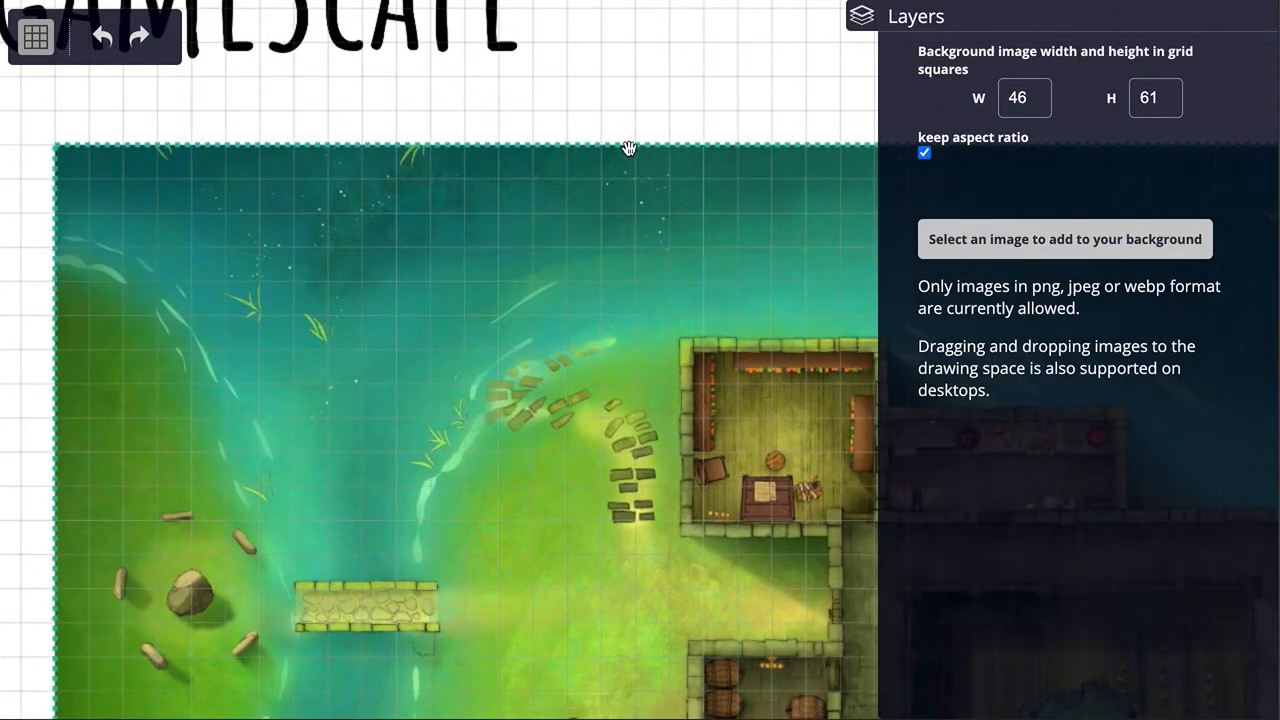
left_click(612, 108)
left_click_drag(755, 106, 440, 41)
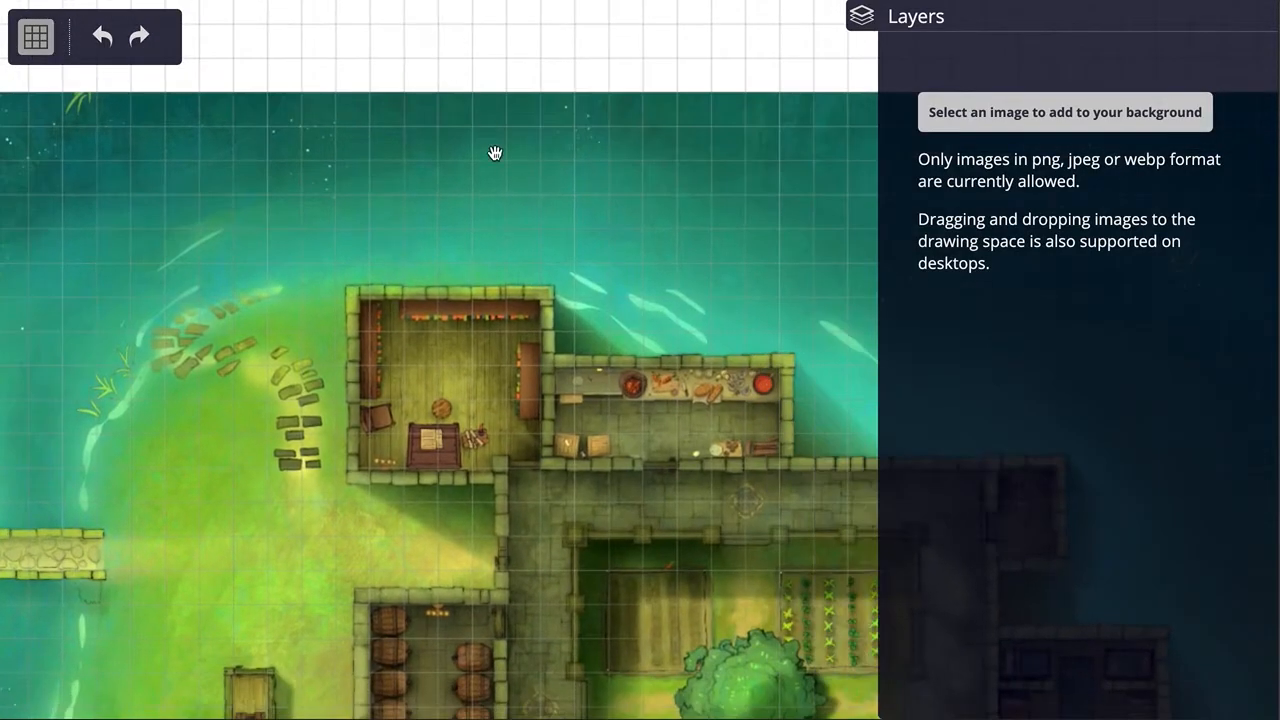
scroll(518, 190, "down", 5)
scroll(529, 214, "up", 1)
left_click_drag(674, 126, 467, 141)
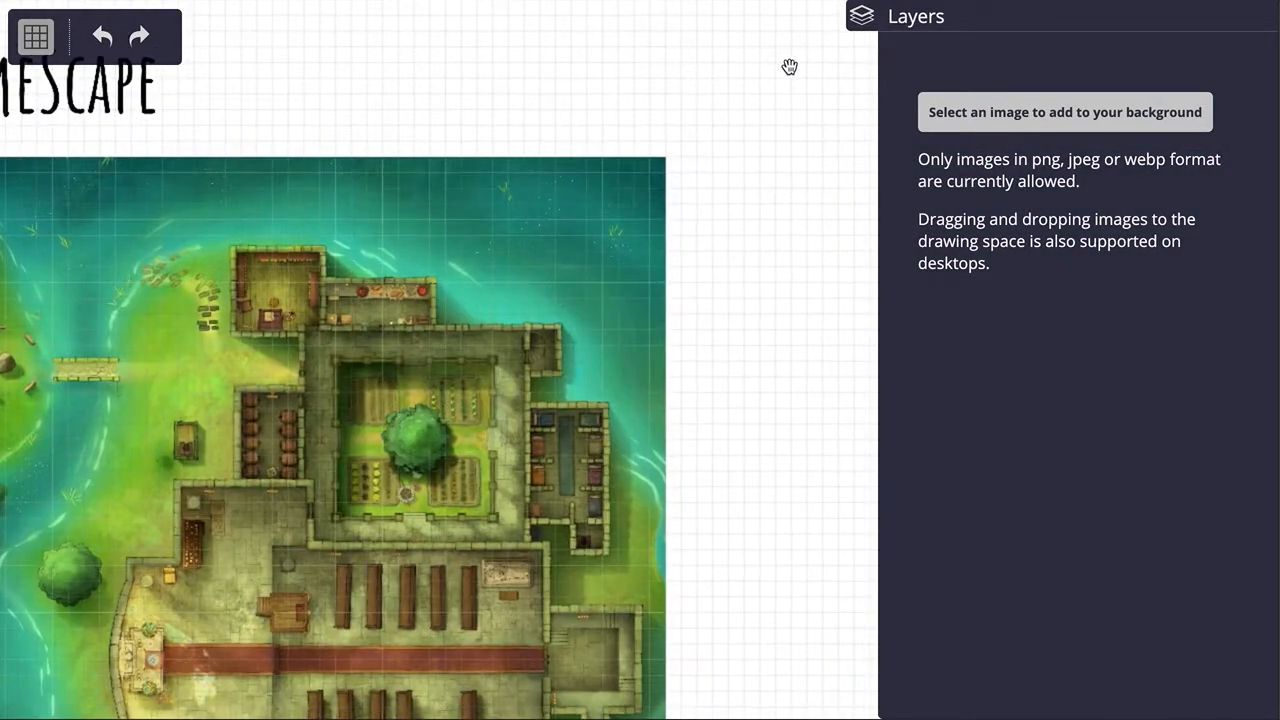
Step: Close and reopen the Layers panel
left_click(916, 18)
left_click_drag(905, 350, 583, 400)
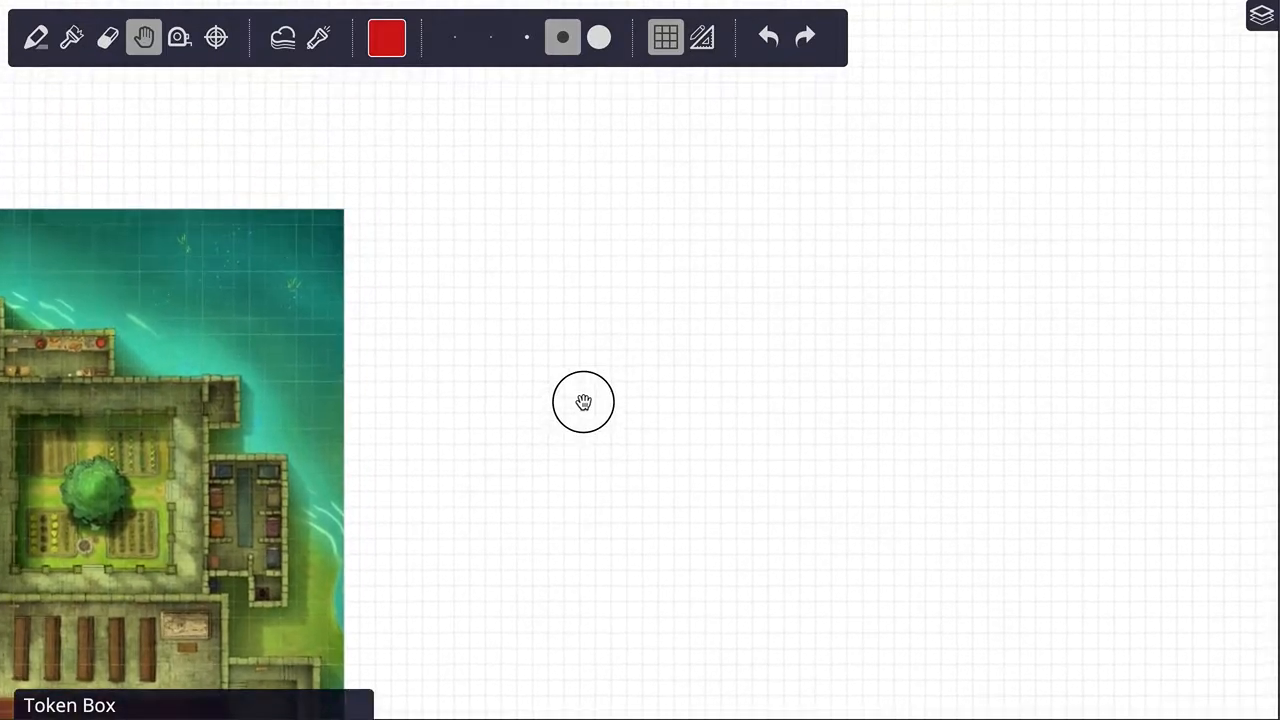
left_click_drag(512, 281, 620, 282)
left_click(1259, 24)
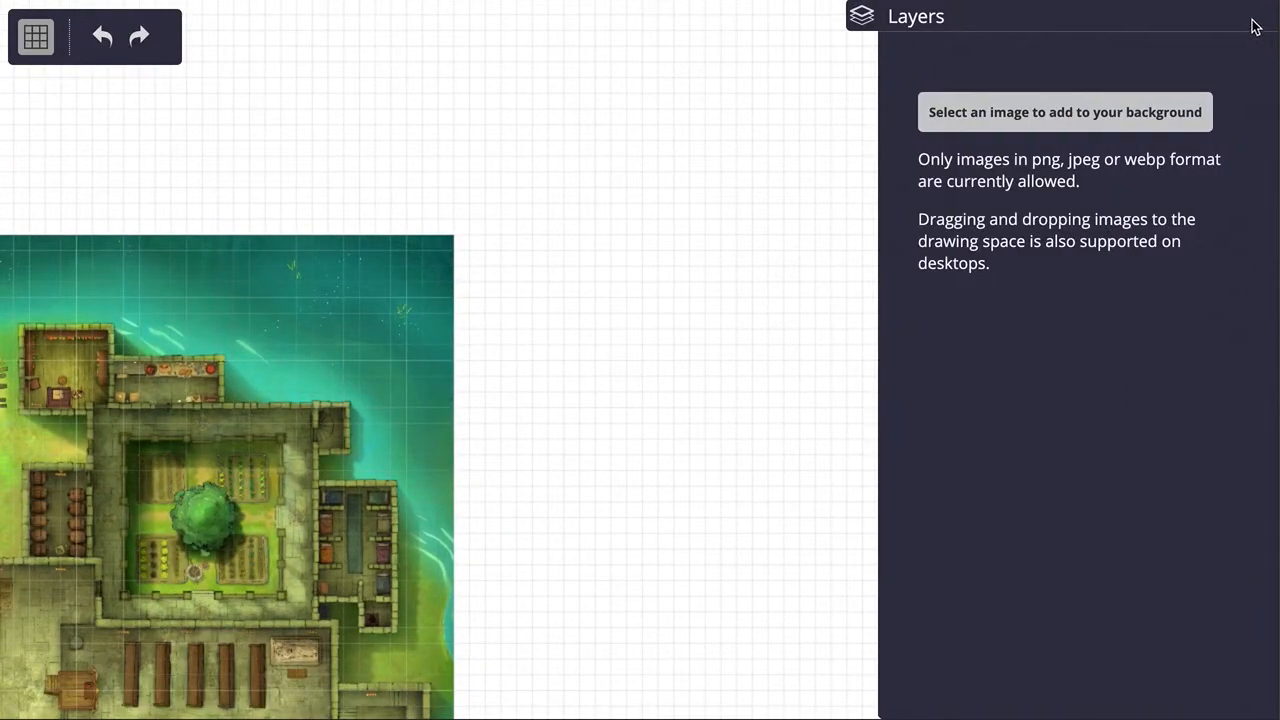
Step: Add crypt.jpg from the demo folder to the background, place it in the empty area right of the monastery map, and deselect it
left_click(998, 113)
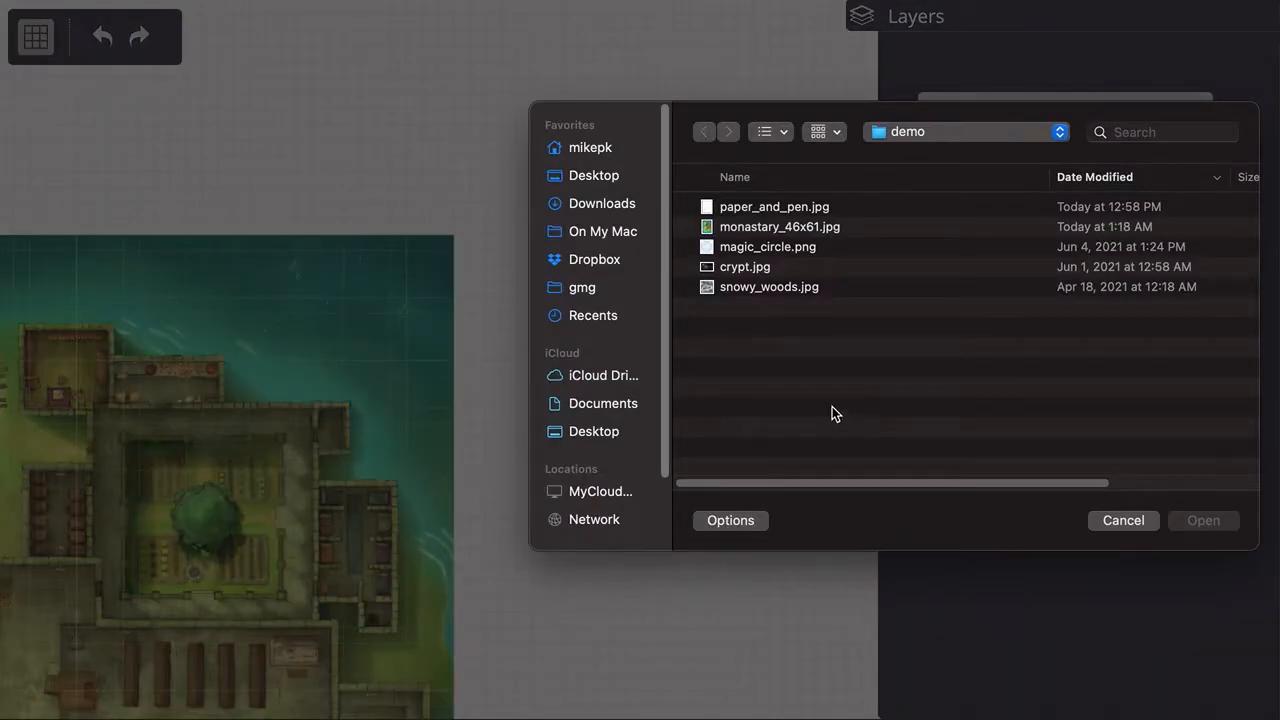
left_click(735, 274)
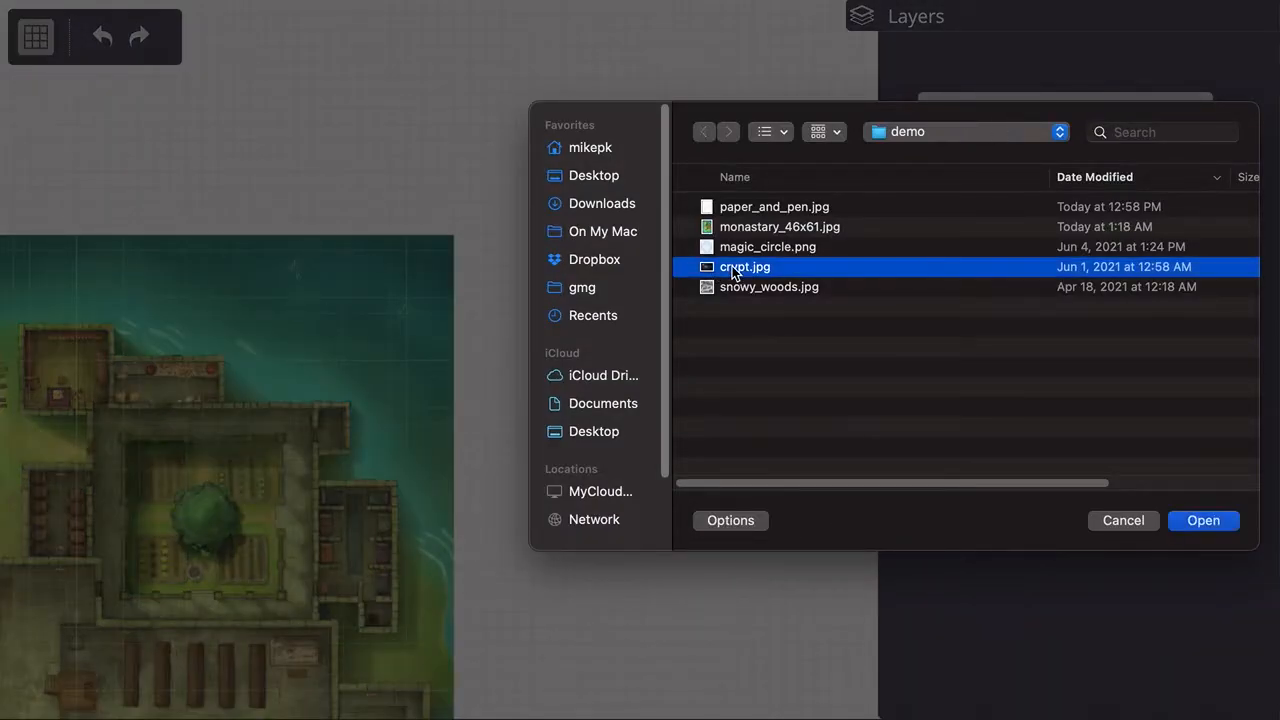
left_click(1215, 523)
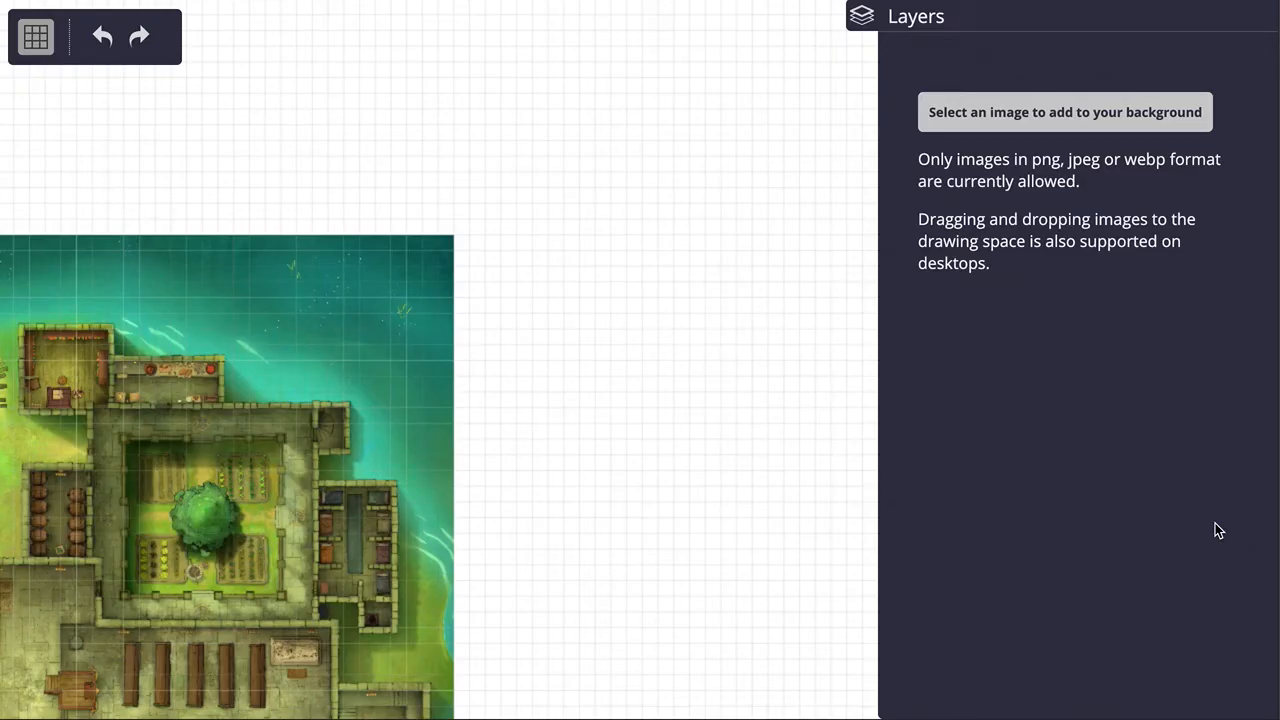
left_click_drag(655, 410, 722, 364)
scroll(606, 324, "up", 10)
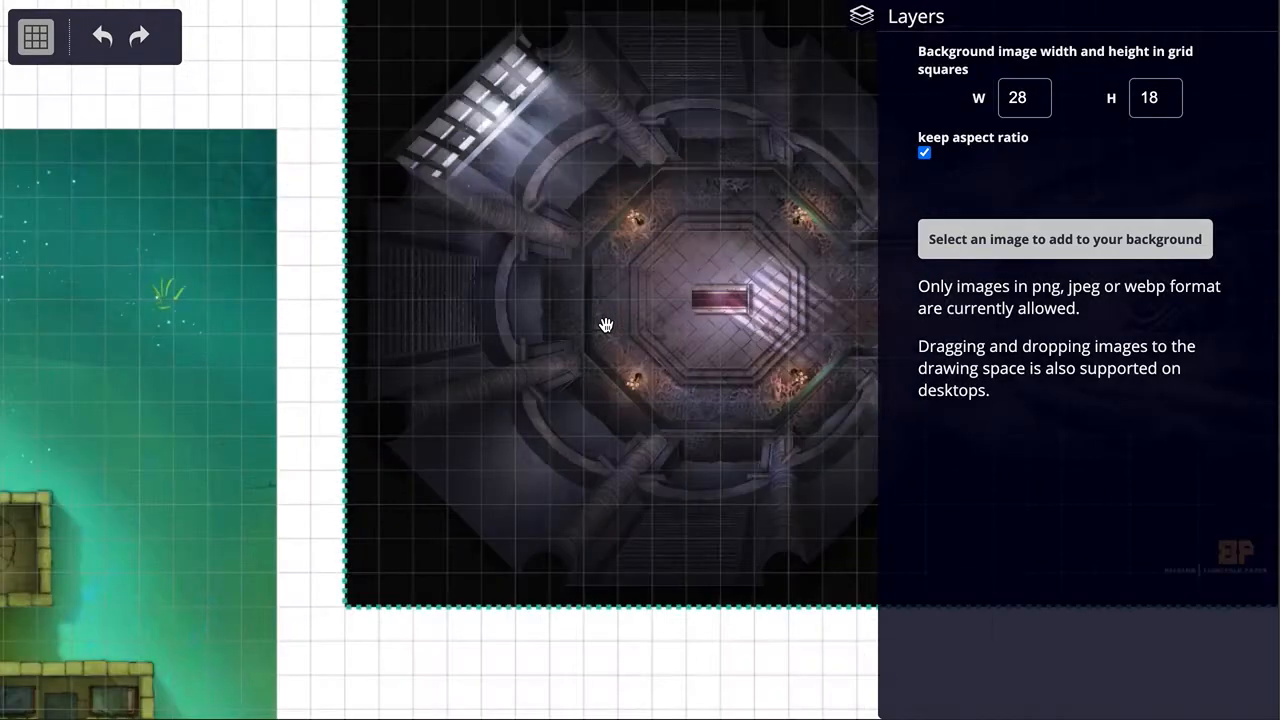
scroll(606, 324, "down", 10)
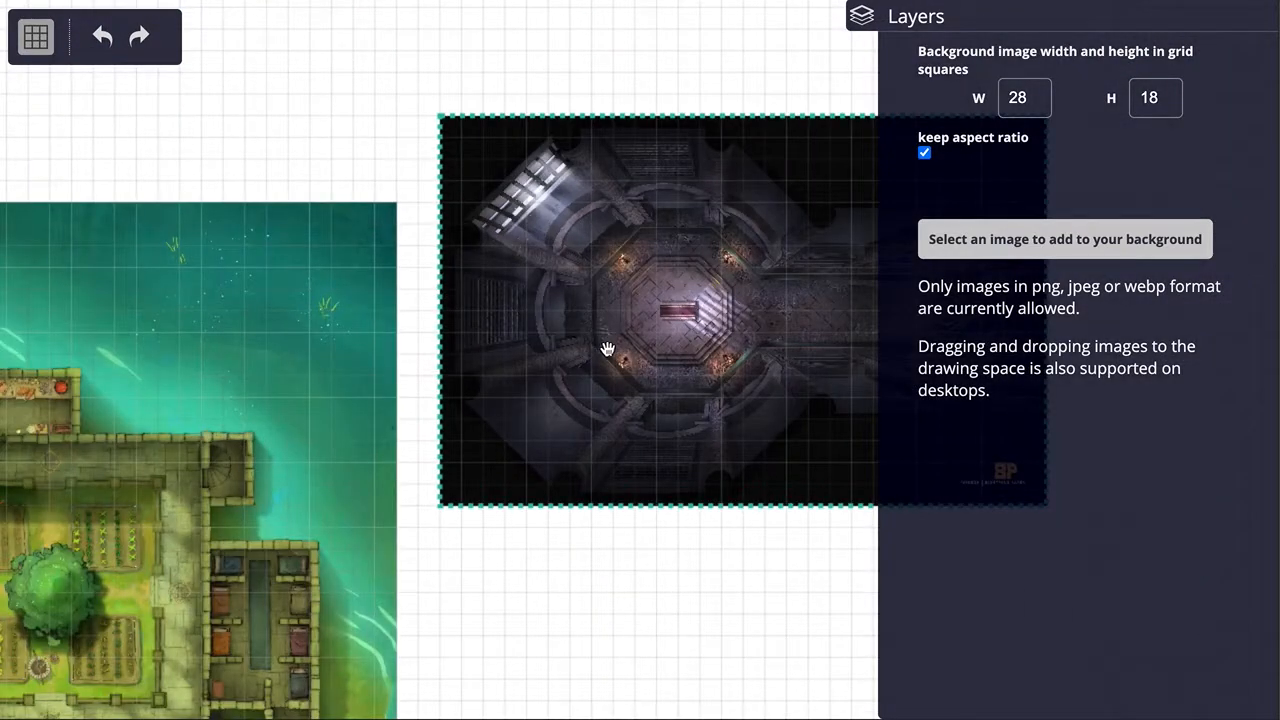
left_click(748, 588)
left_click_drag(748, 588, 497, 551)
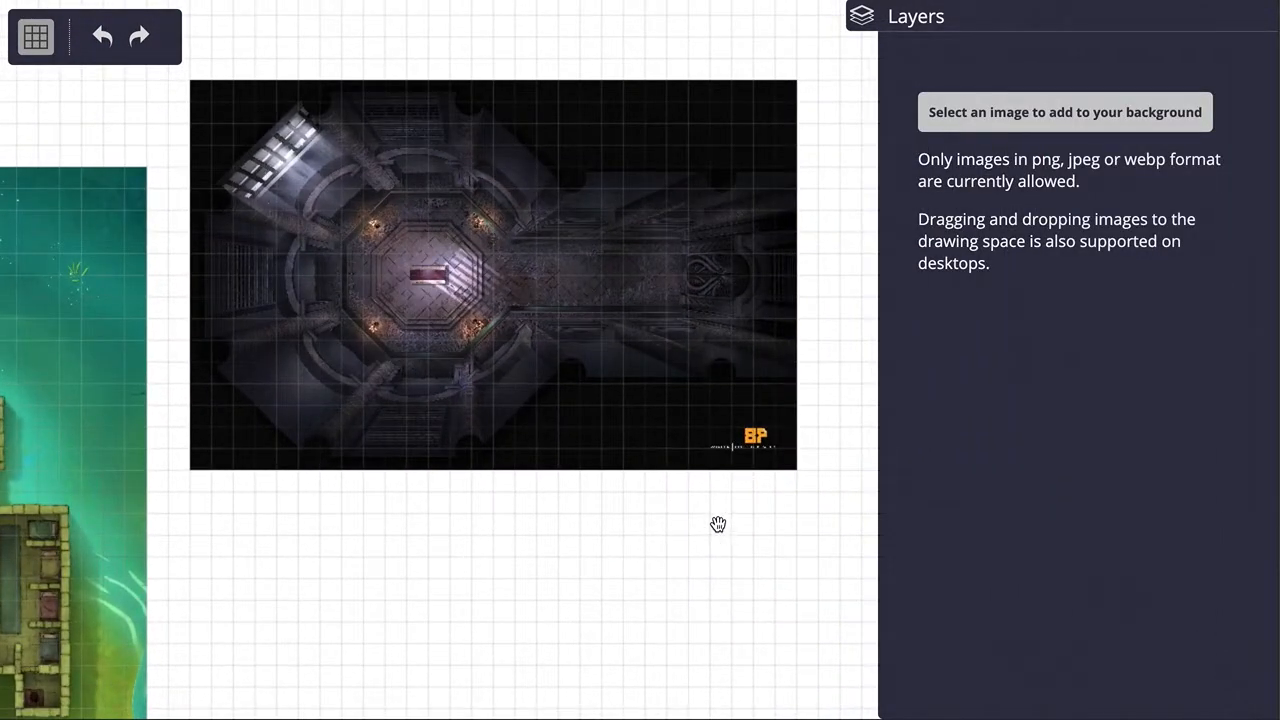
left_click_drag(347, 511, 486, 528)
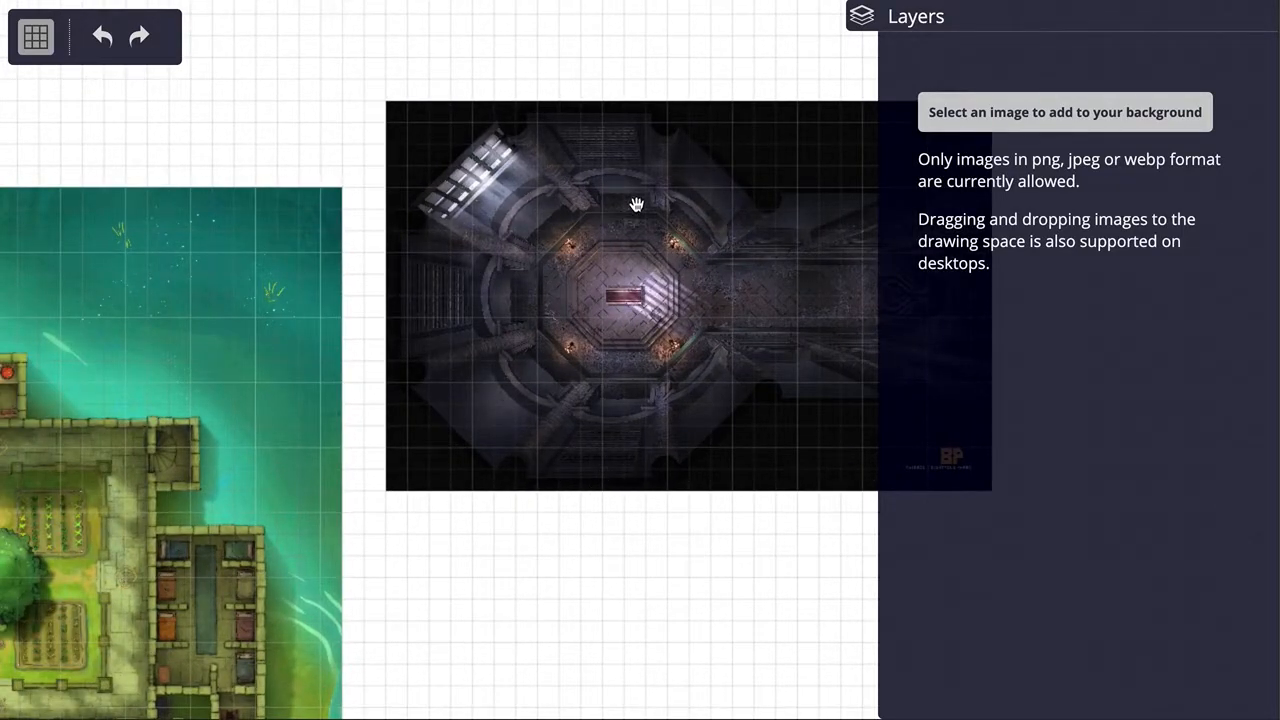
left_click_drag(466, 569, 589, 526)
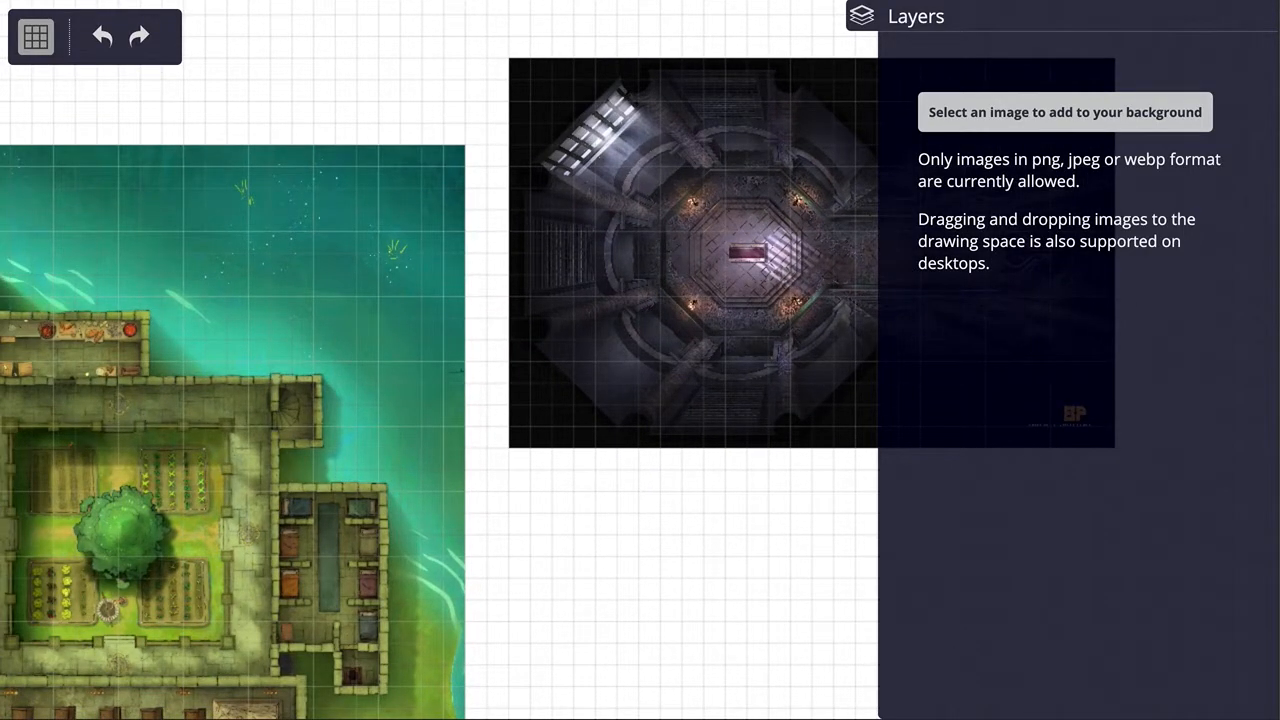
Step: Check the grid dimensions in the monastery image's file name against the map's width and height and its alignment with the grid
key("super+Tab")
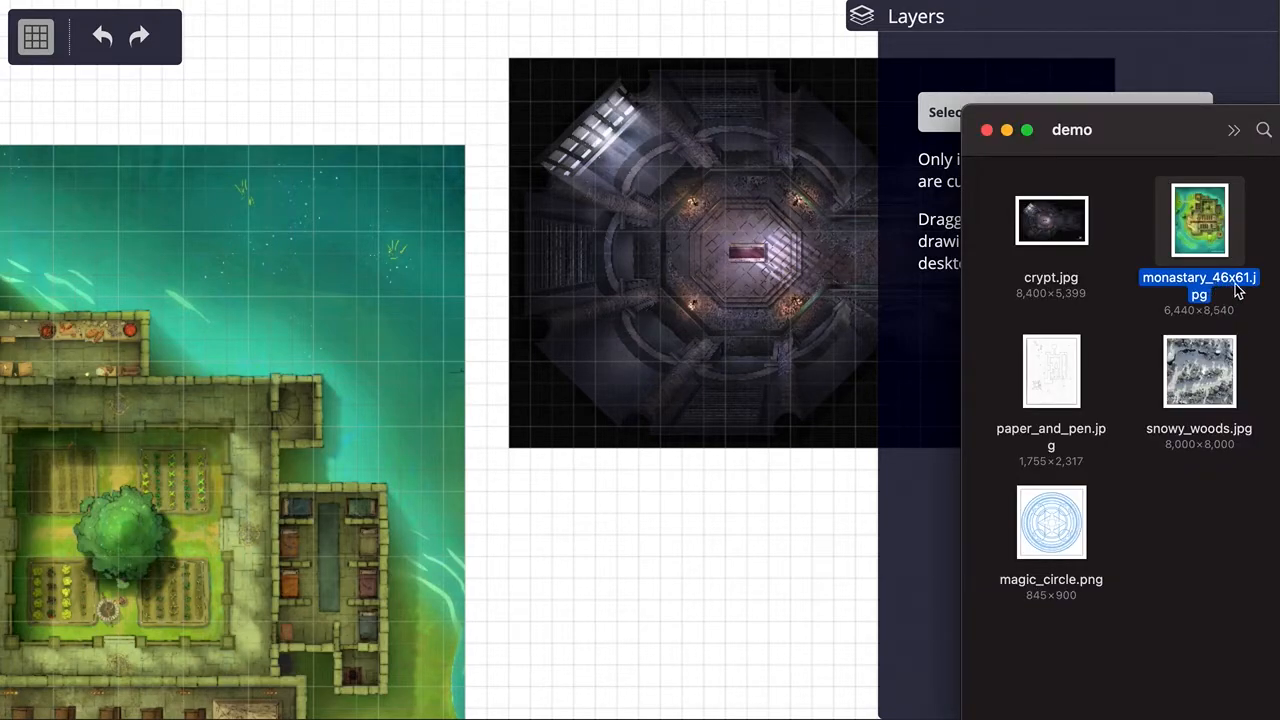
left_click(474, 120)
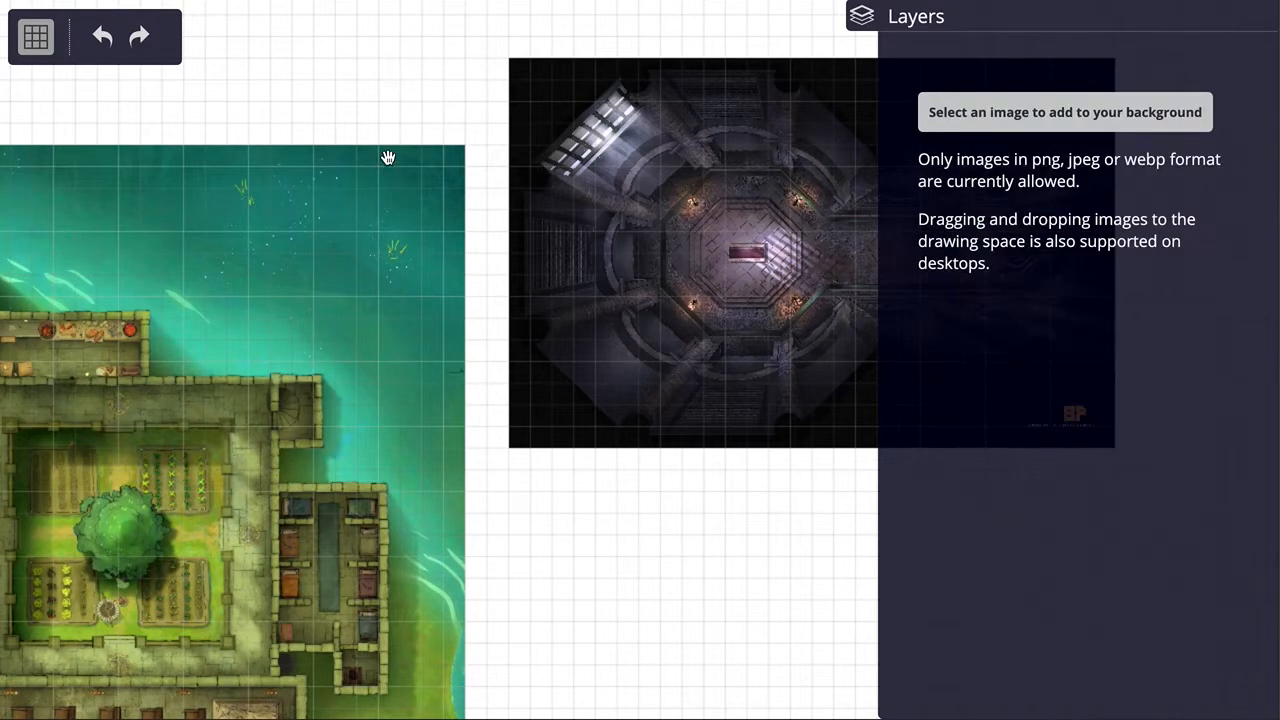
left_click(299, 220)
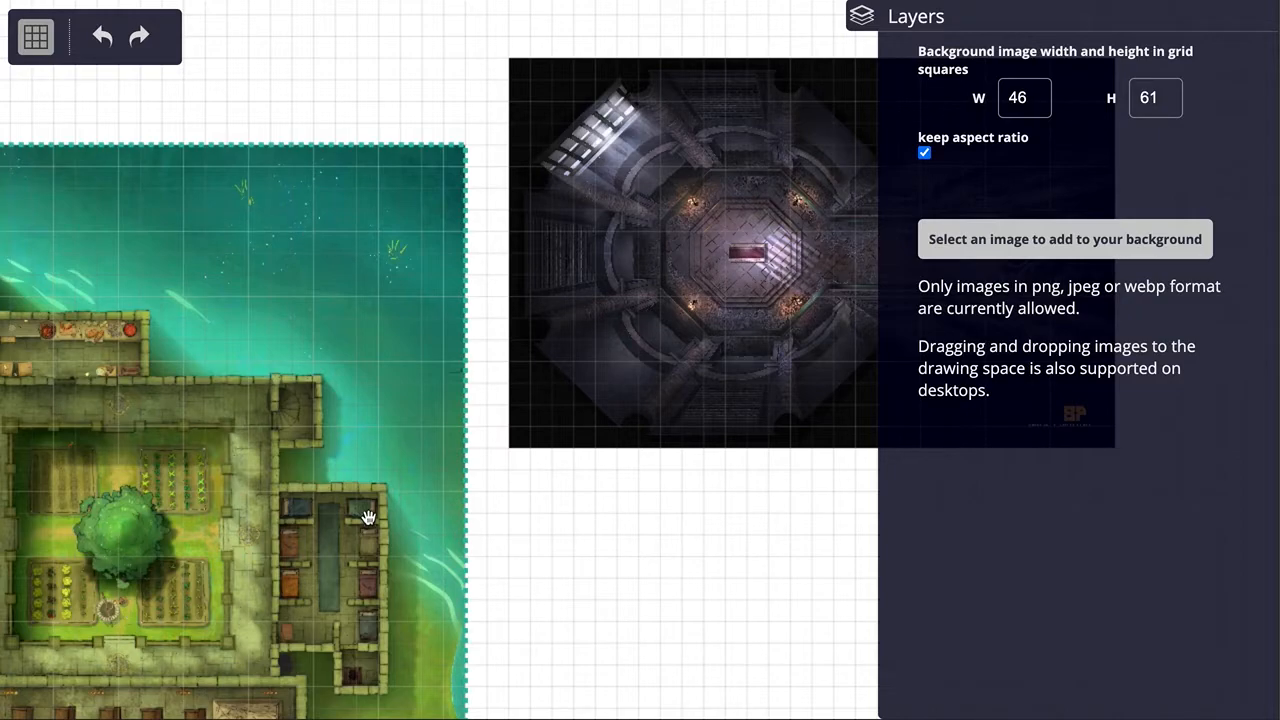
left_click_drag(281, 108, 565, 117)
scroll(466, 217, "up", 5)
scroll(466, 217, "up", 5)
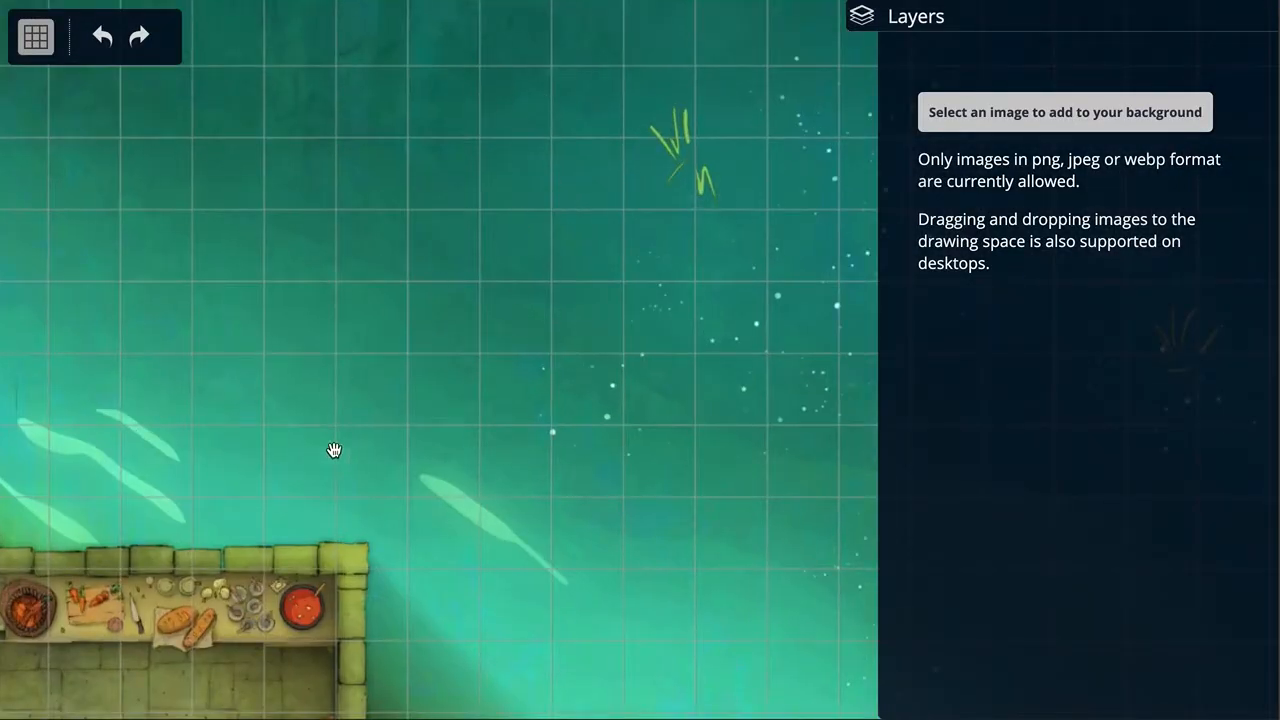
scroll(368, 462, "down", 5)
scroll(368, 462, "down", 3)
left_click_drag(317, 191, 306, 105)
Step: Examine how the crypt map fits the grid and check its width and height in grid squares
left_click_drag(743, 591, 423, 543)
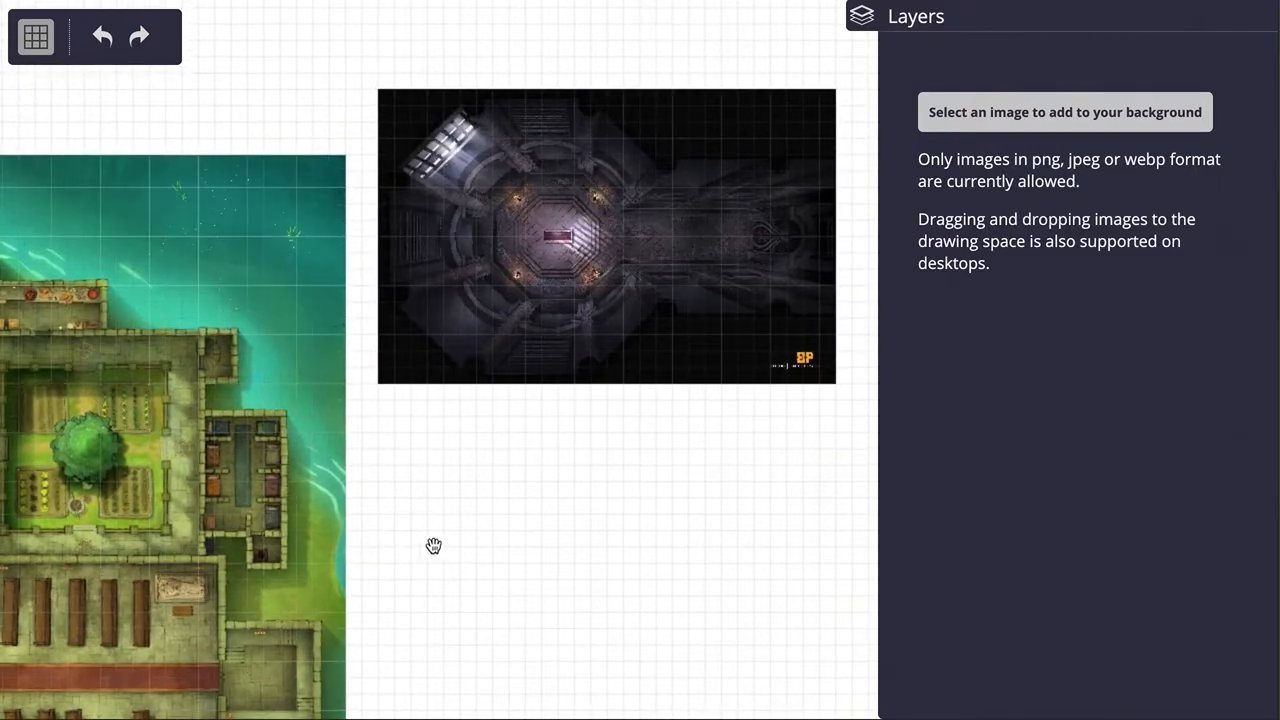
scroll(586, 335, "up", 3)
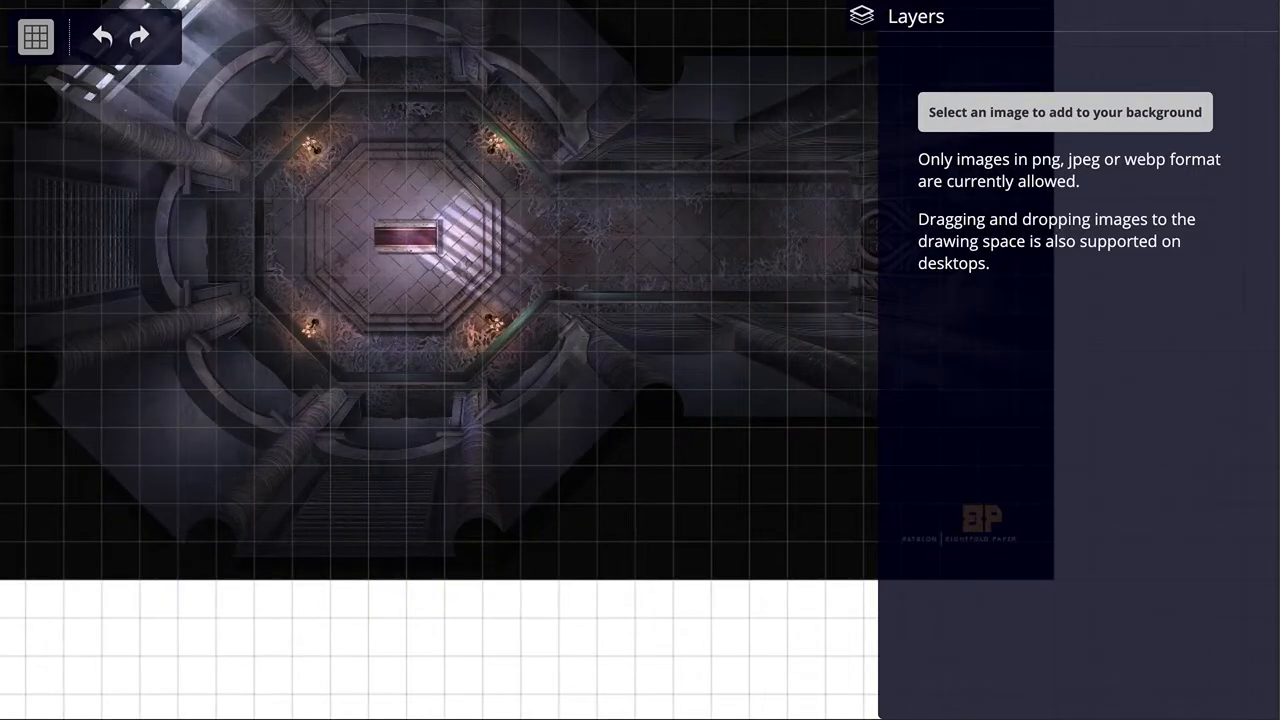
left_click_drag(651, 616, 577, 657)
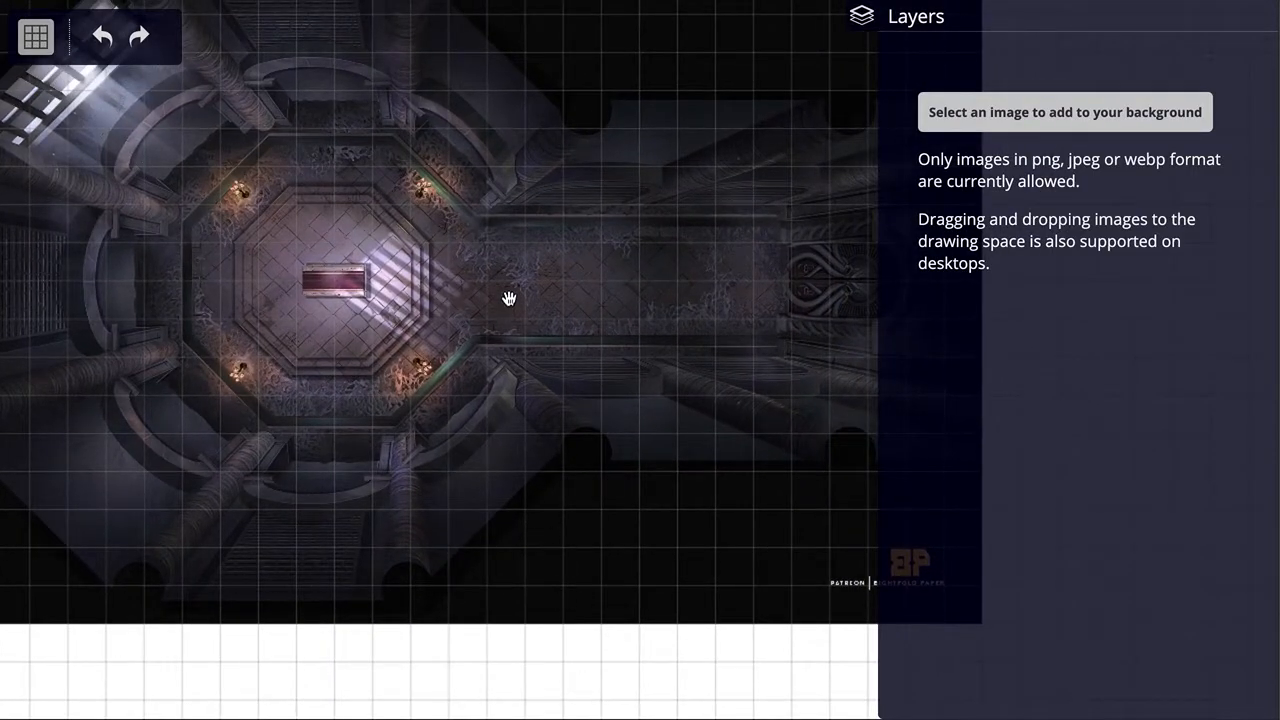
scroll(509, 298, "down", 3)
left_click_drag(466, 529, 449, 624)
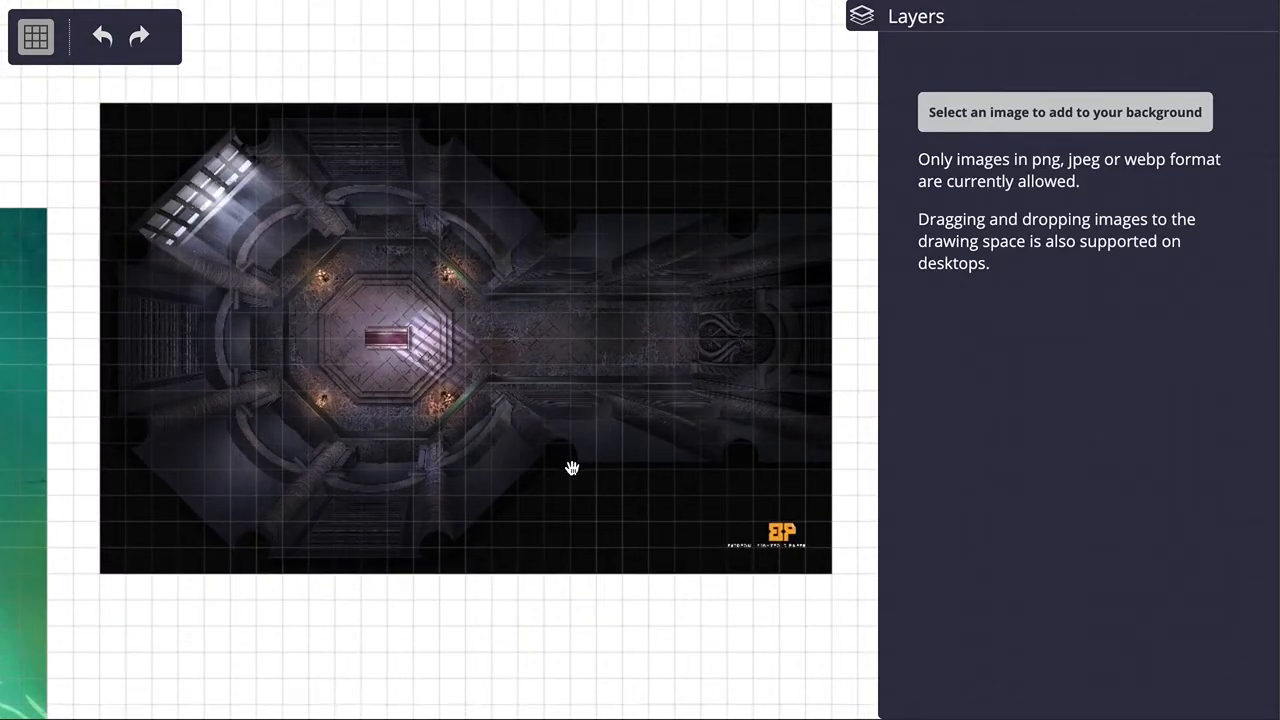
left_click_drag(603, 646, 603, 594)
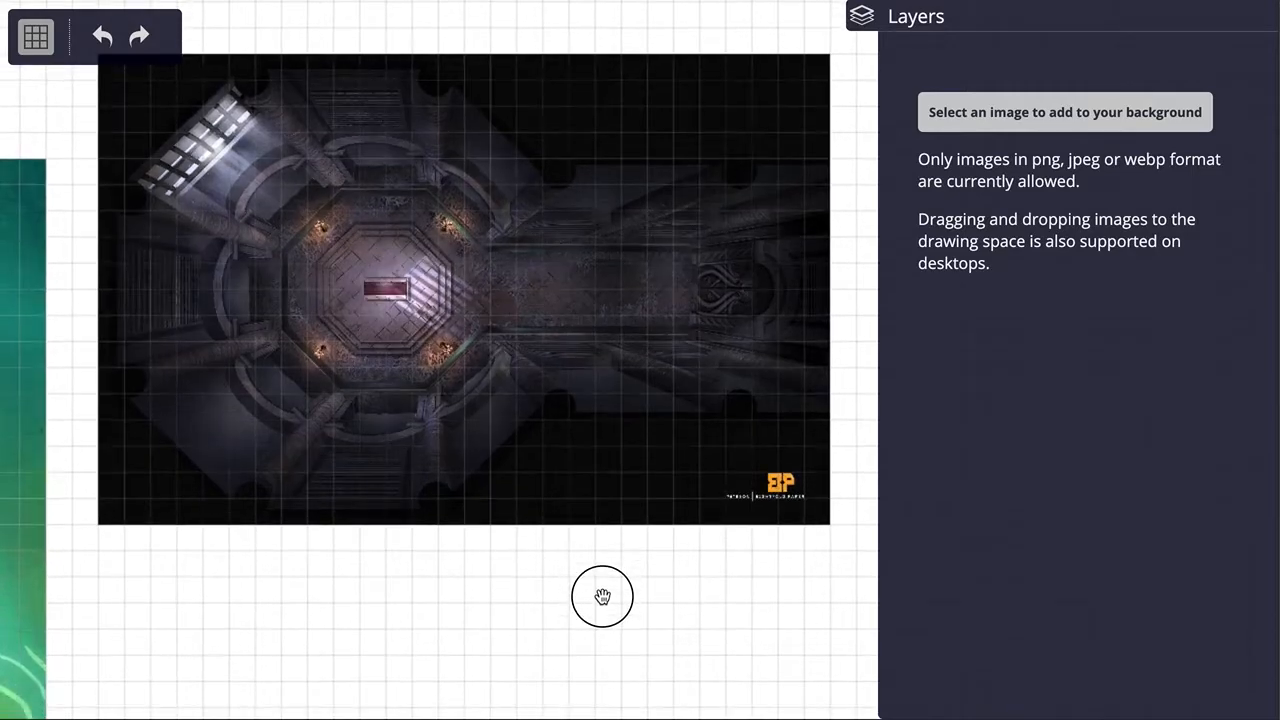
scroll(503, 271, "up", 3)
scroll(503, 271, "down", 4)
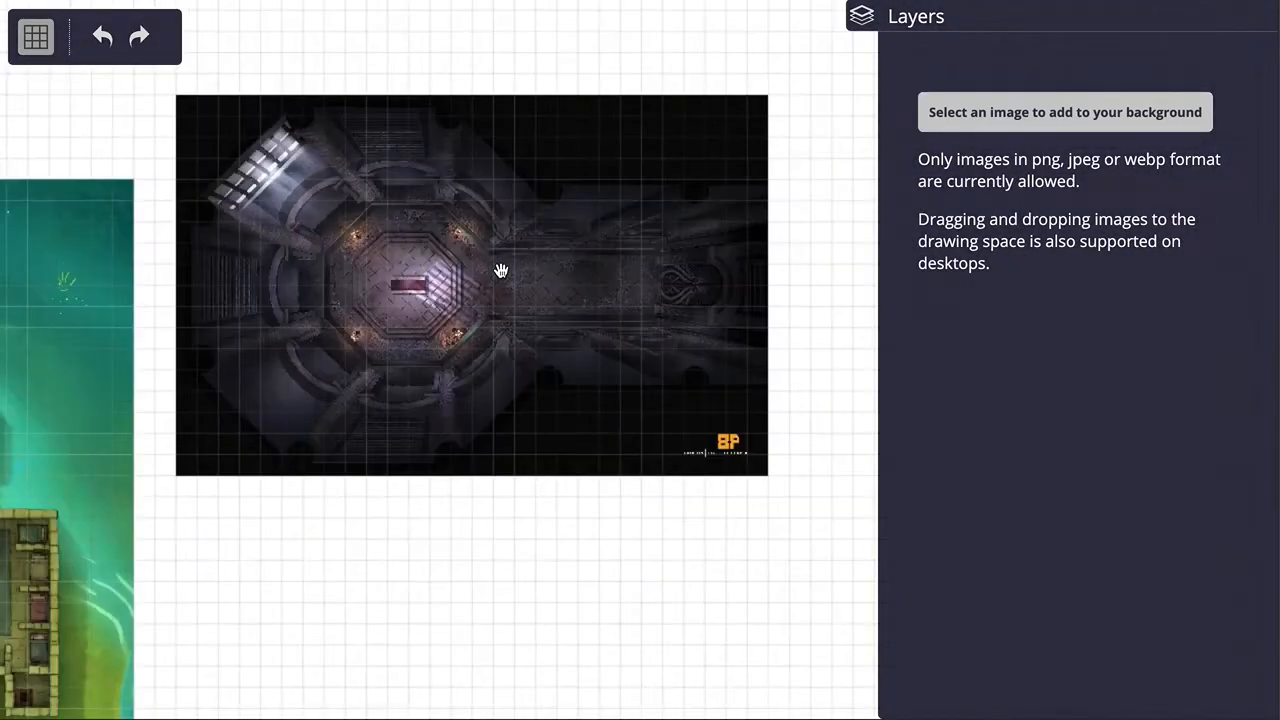
left_click(578, 233)
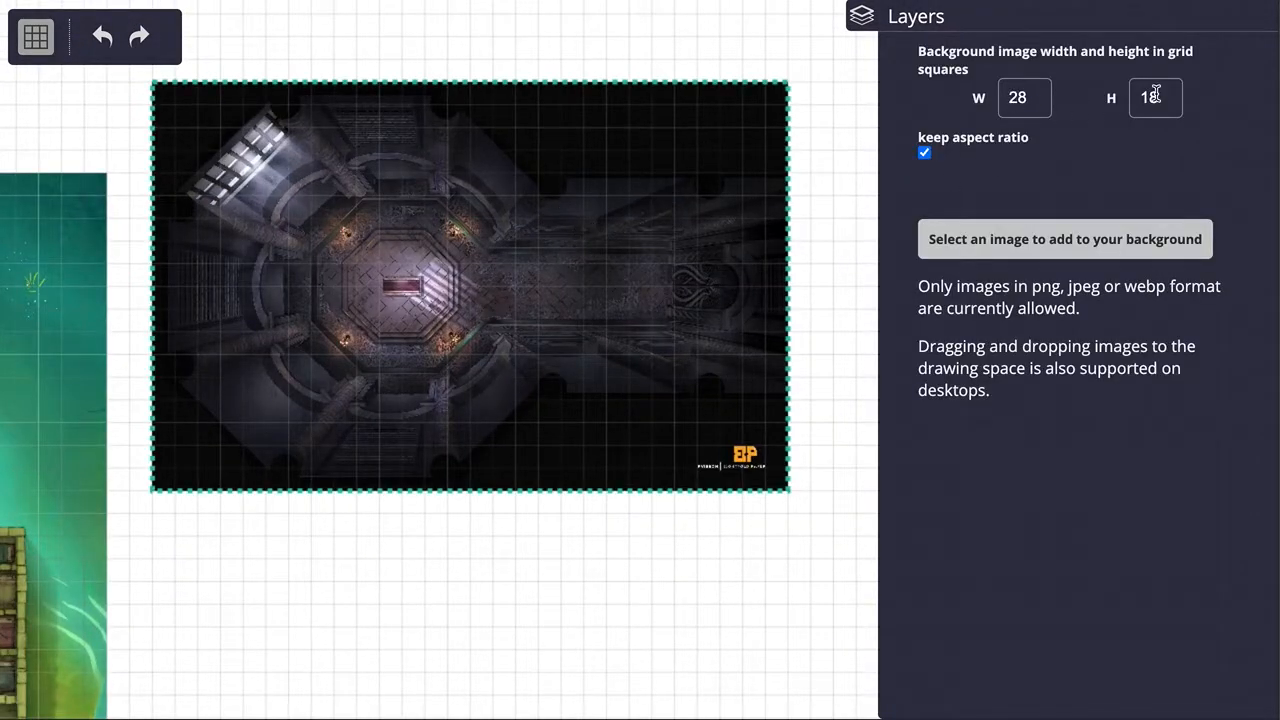
scroll(469, 236, "up", 5)
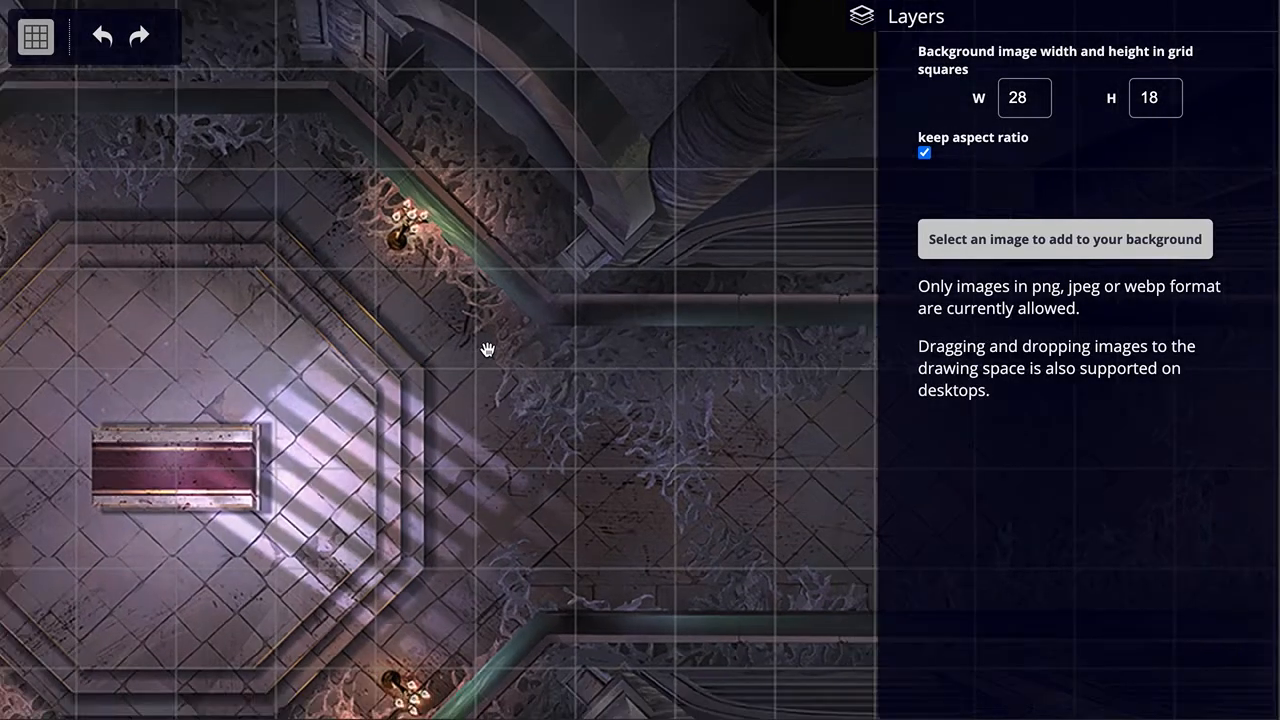
scroll(487, 349, "down", 5)
scroll(489, 352, "down", 2)
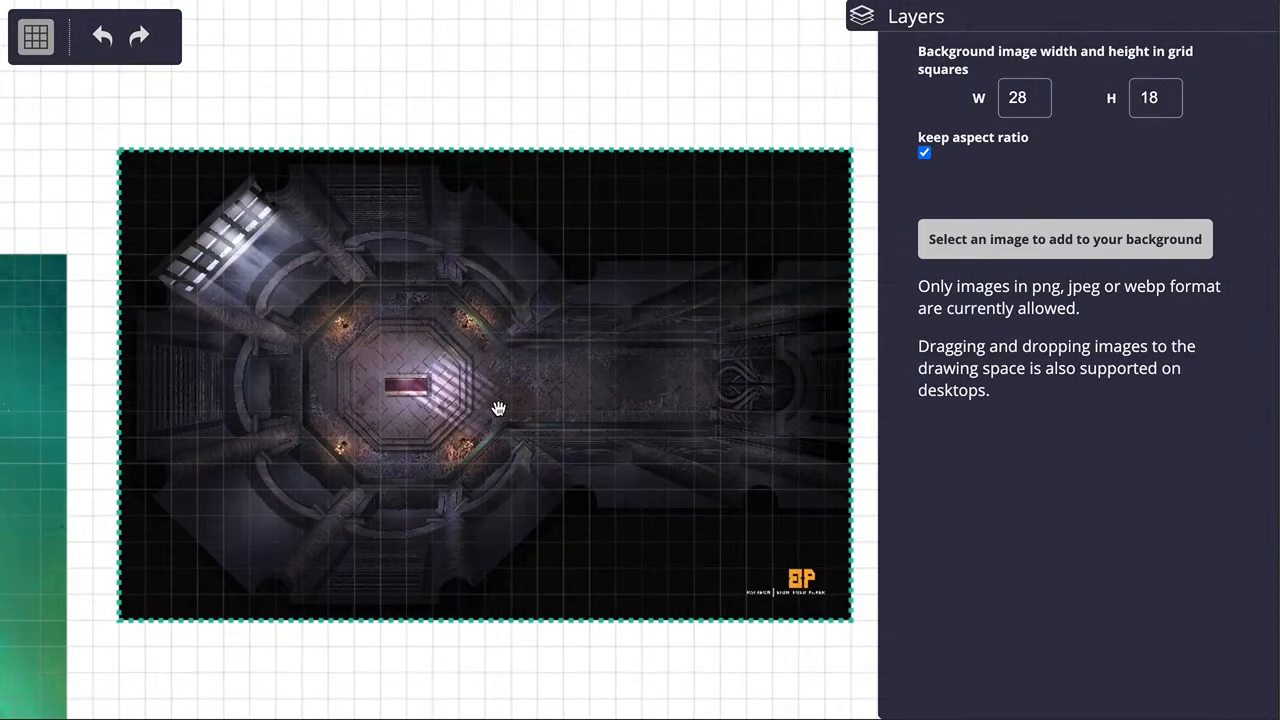
Step: Set the crypt map's width to 16 grid squares with the aspect ratio kept
left_click(546, 657)
left_click(683, 436)
double_click(1043, 94)
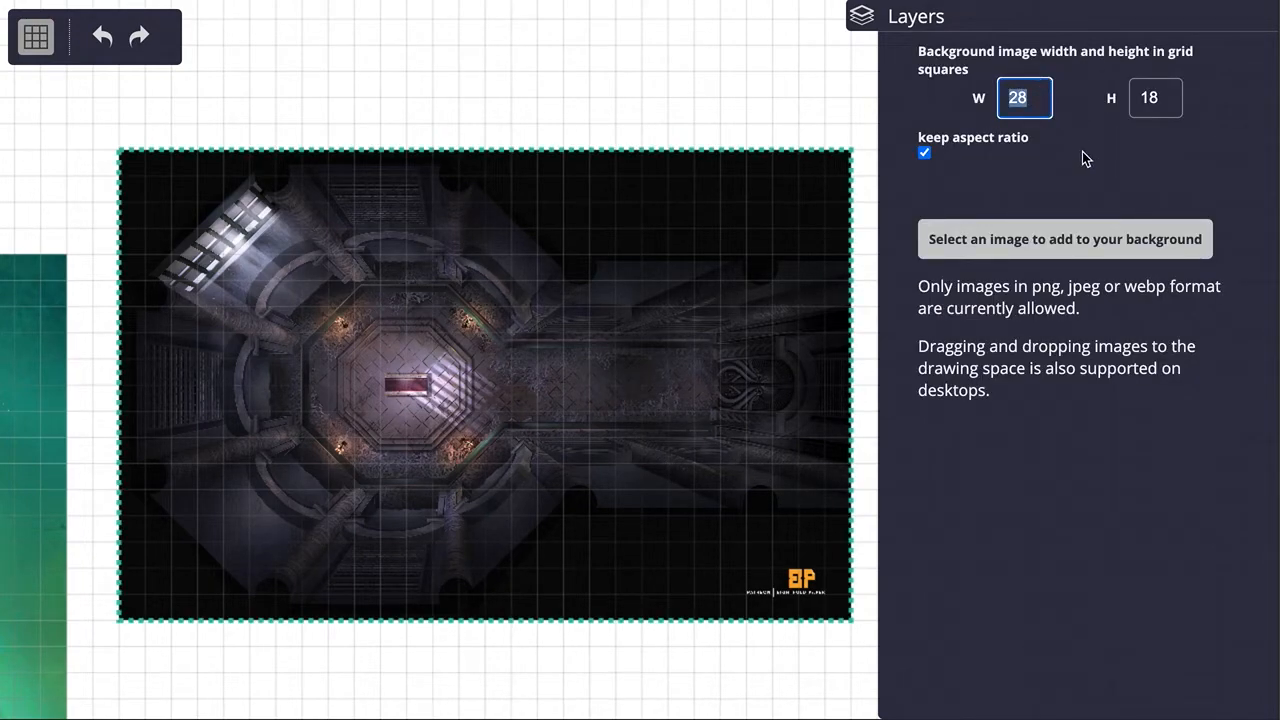
type("16")
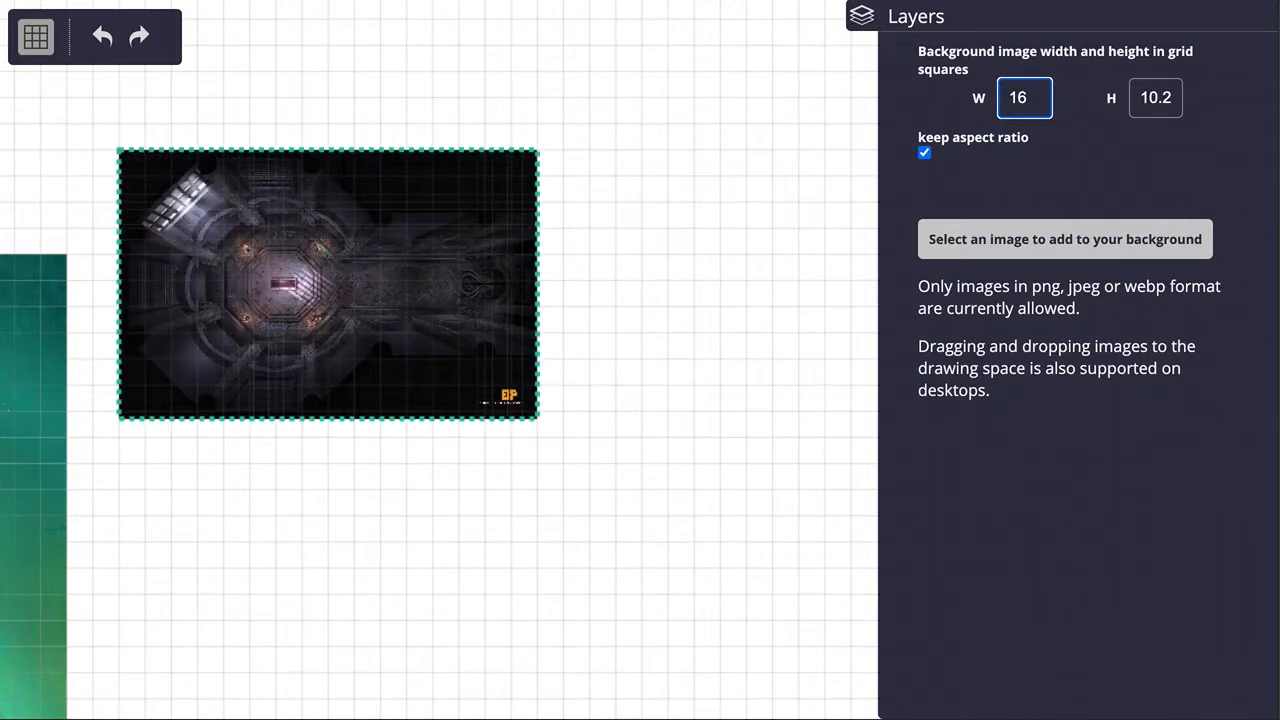
Step: Set the crypt map's height to 9 grid squares with the aspect ratio kept
key("Tab")
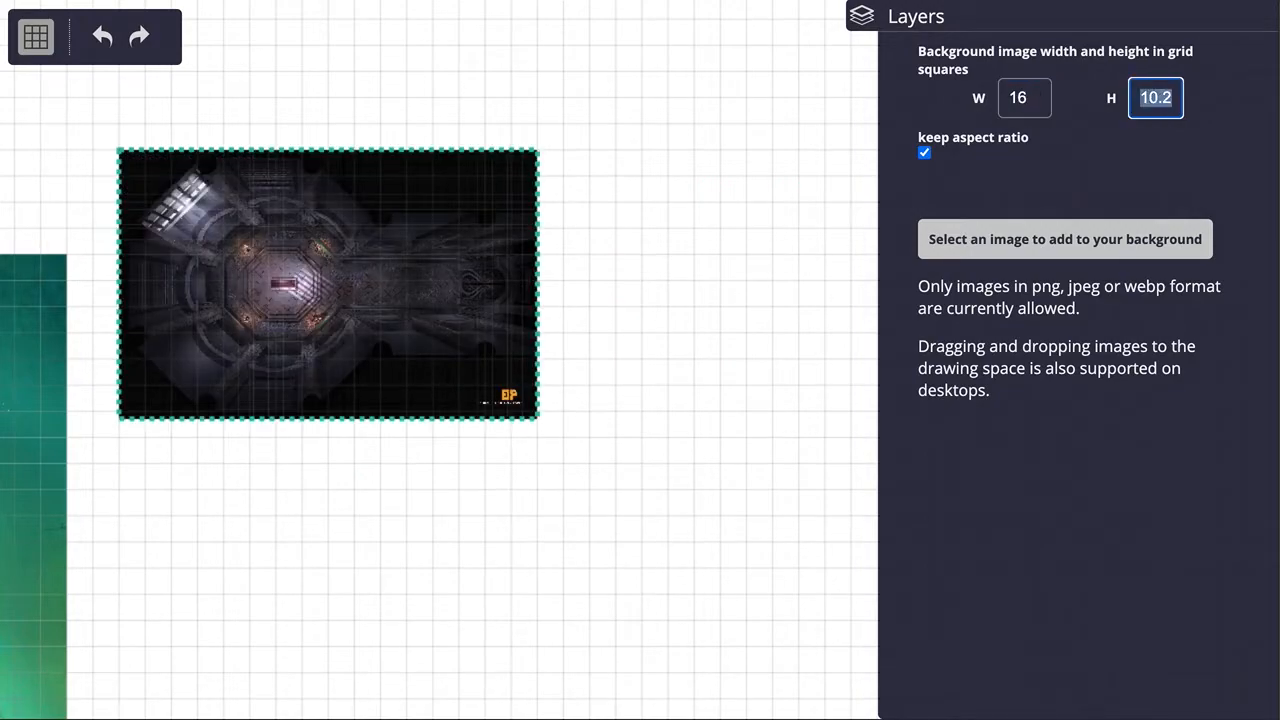
type("9")
key("Tab")
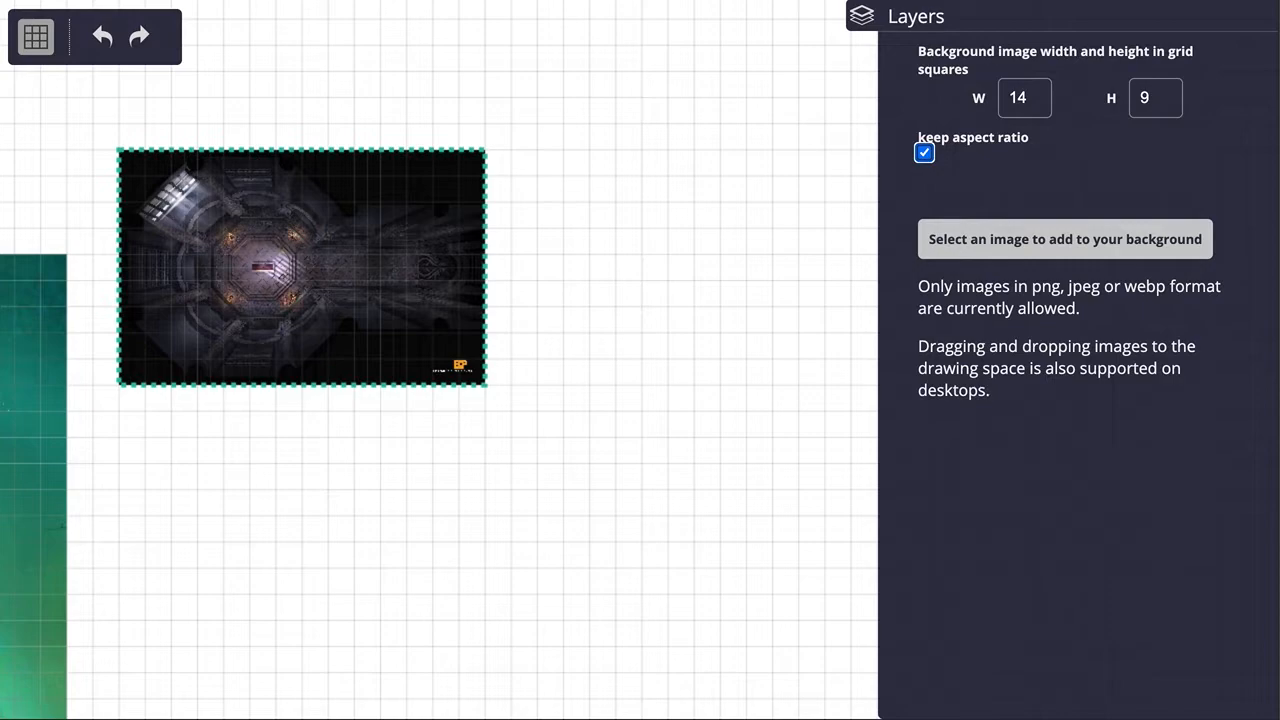
Step: Examine how the resized crypt map's edges and floor details line up with the grid squares, especially around its upper-left corner
left_click(686, 316)
scroll(240, 330, "up", 6)
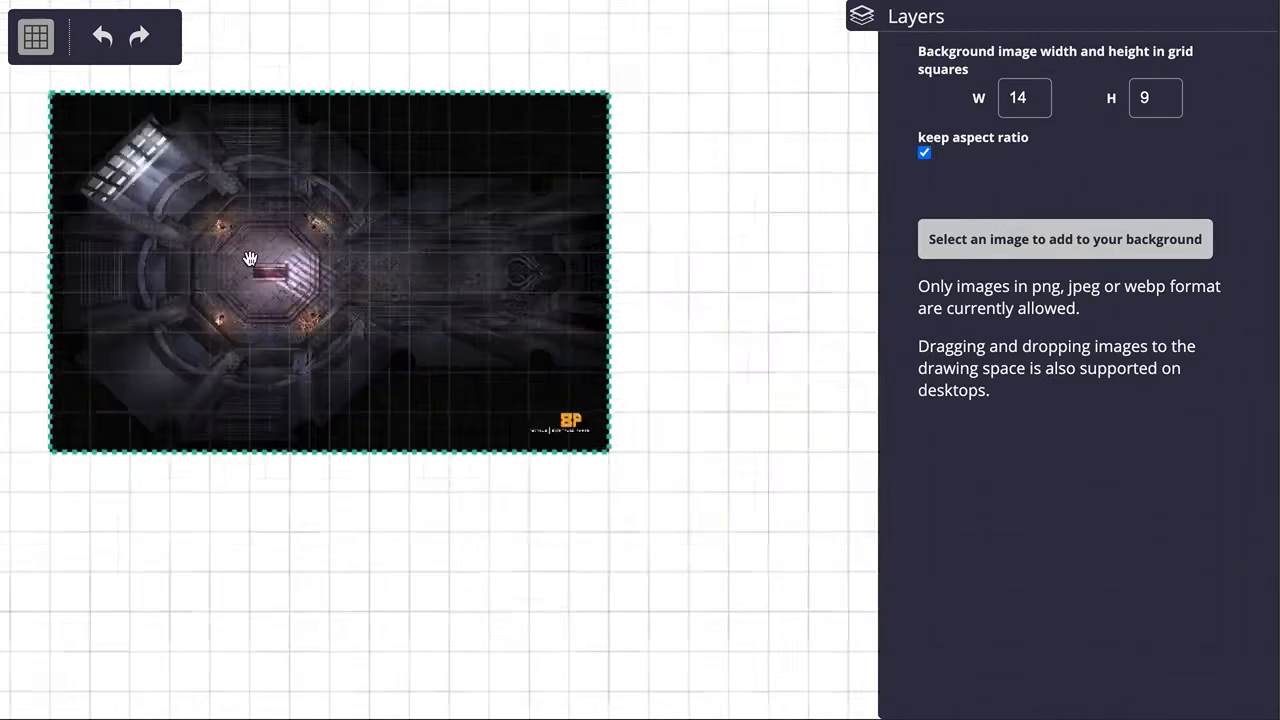
left_click_drag(229, 206, 497, 395)
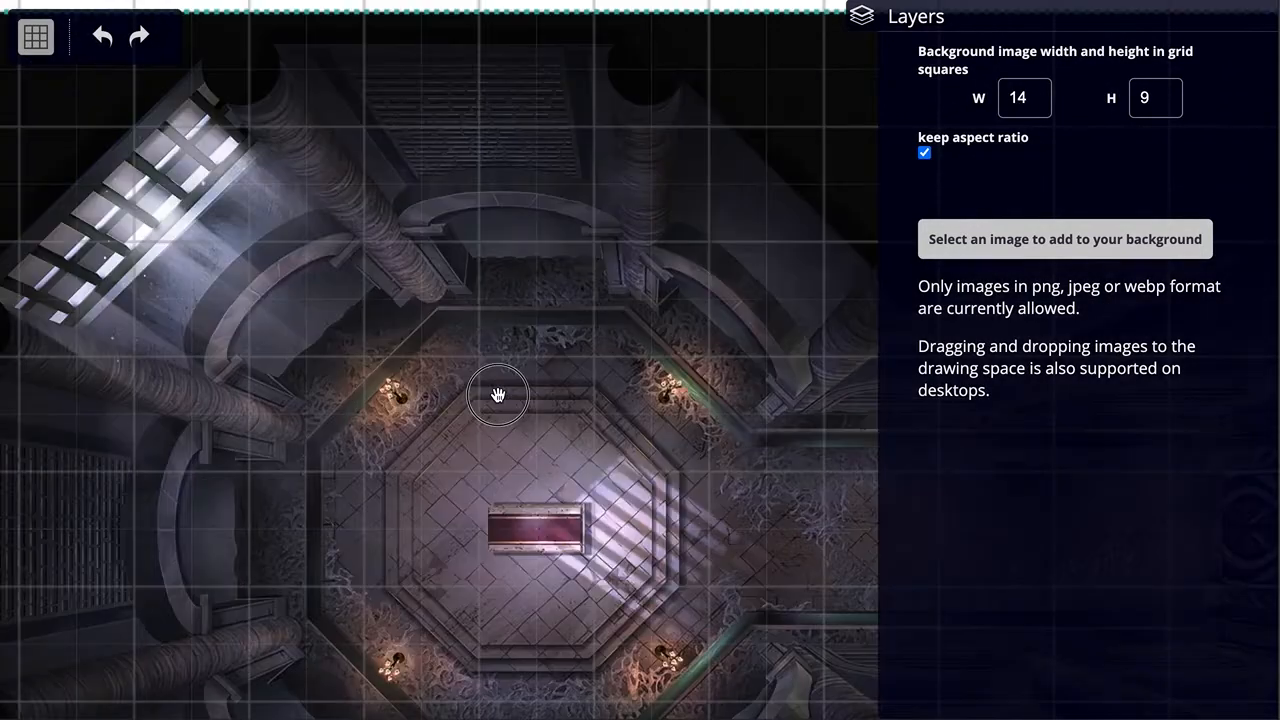
scroll(357, 274, "down", 3)
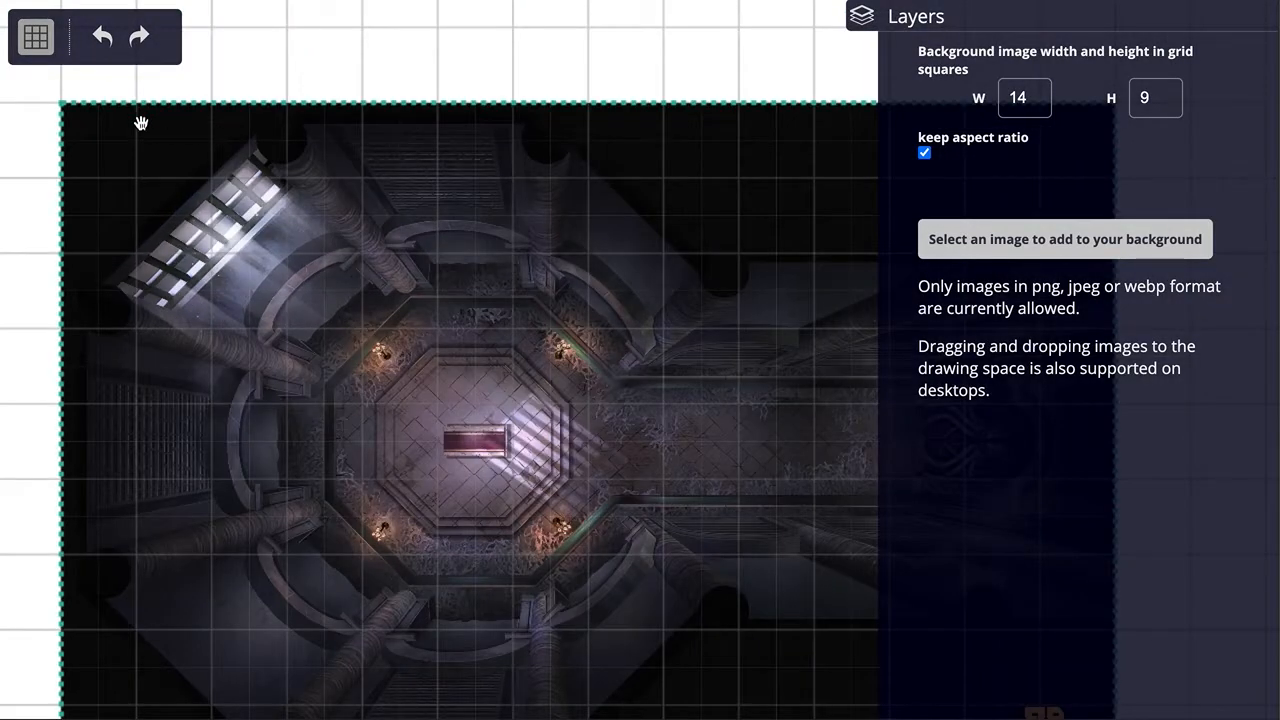
left_click(65, 185)
left_click_drag(65, 185, 194, 189)
scroll(204, 186, "up", 3)
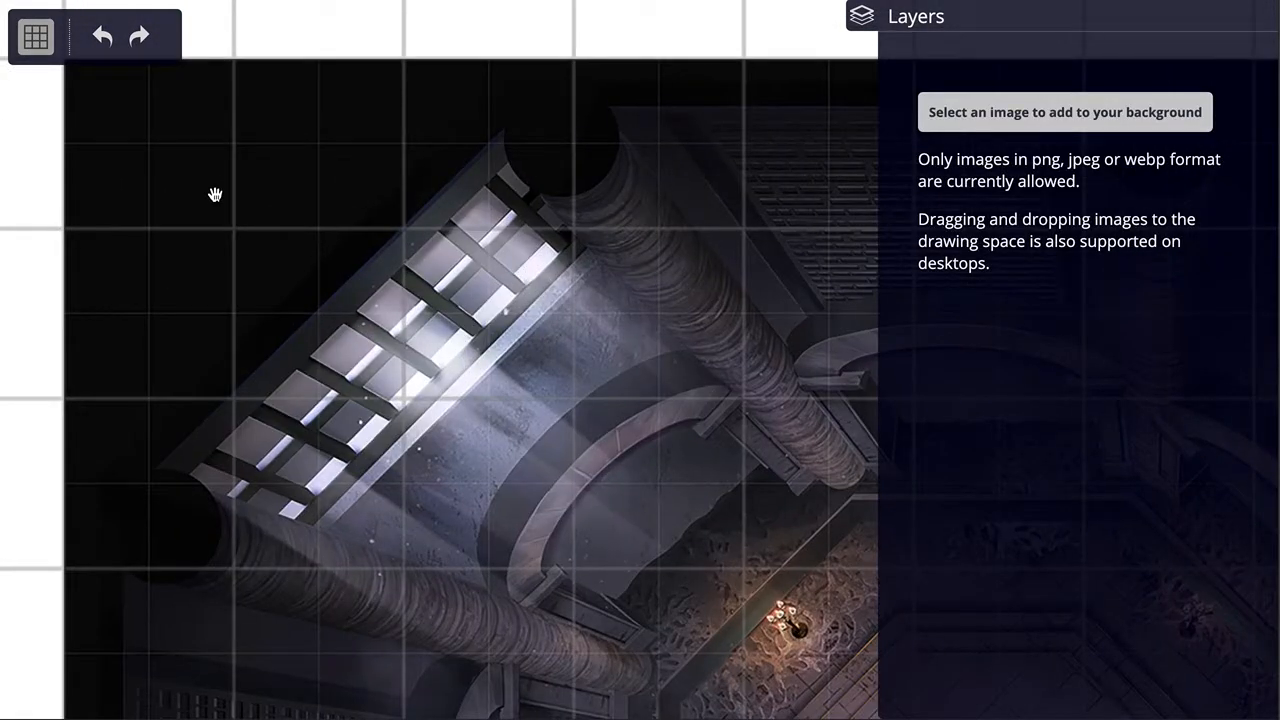
scroll(531, 290, "down", 5)
Step: Set the crypt map's width to 28 grid squares with the aspect ratio kept, and deselect the map
left_click(606, 356)
double_click(1043, 89)
left_click_drag(712, 155, 547, 147)
left_click_drag(766, 154, 458, 127)
left_click(498, 284)
left_click(1022, 98)
double_click(1020, 98)
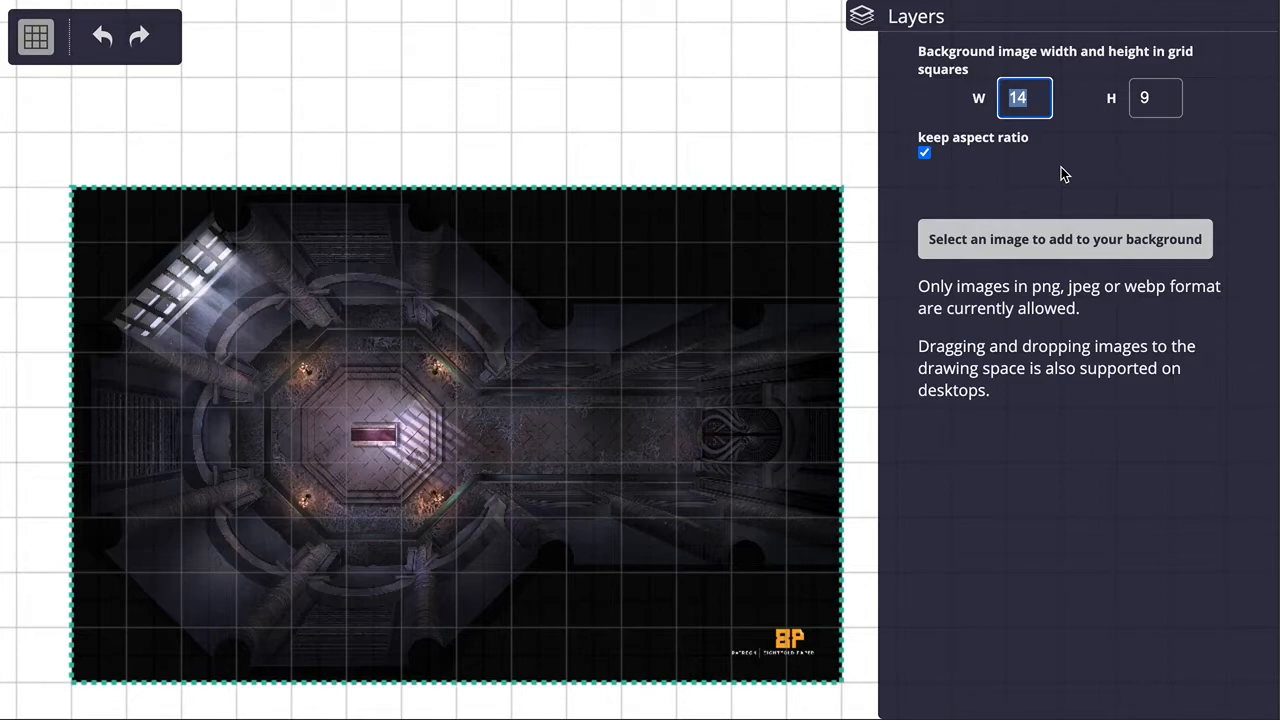
type("15")
key("Up")
key("Up")
key("Up")
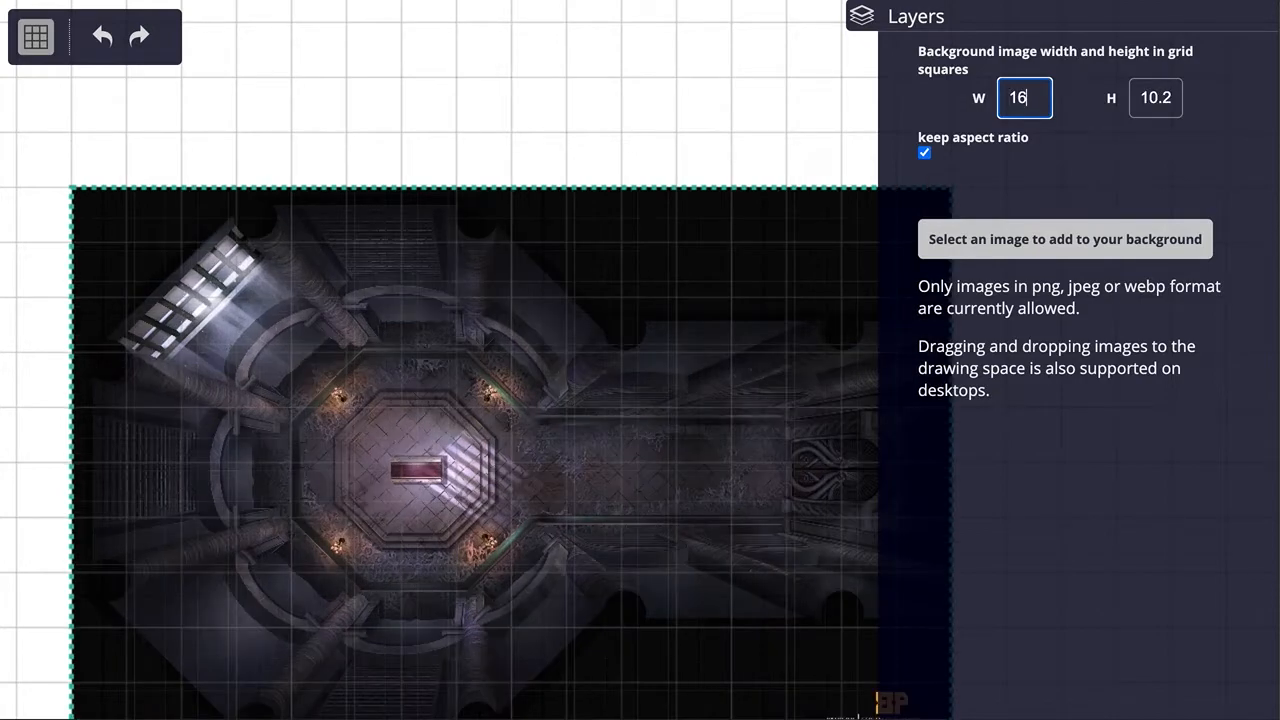
key("Up")
key("Up")
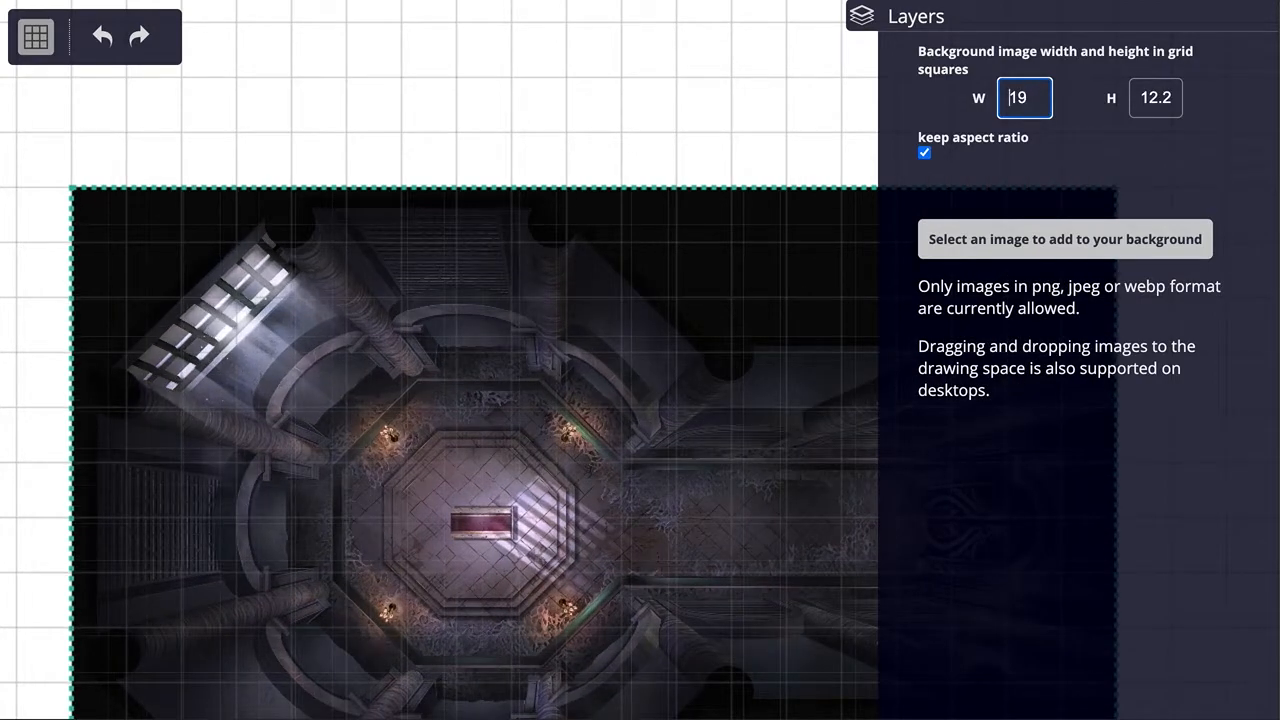
key("Up")
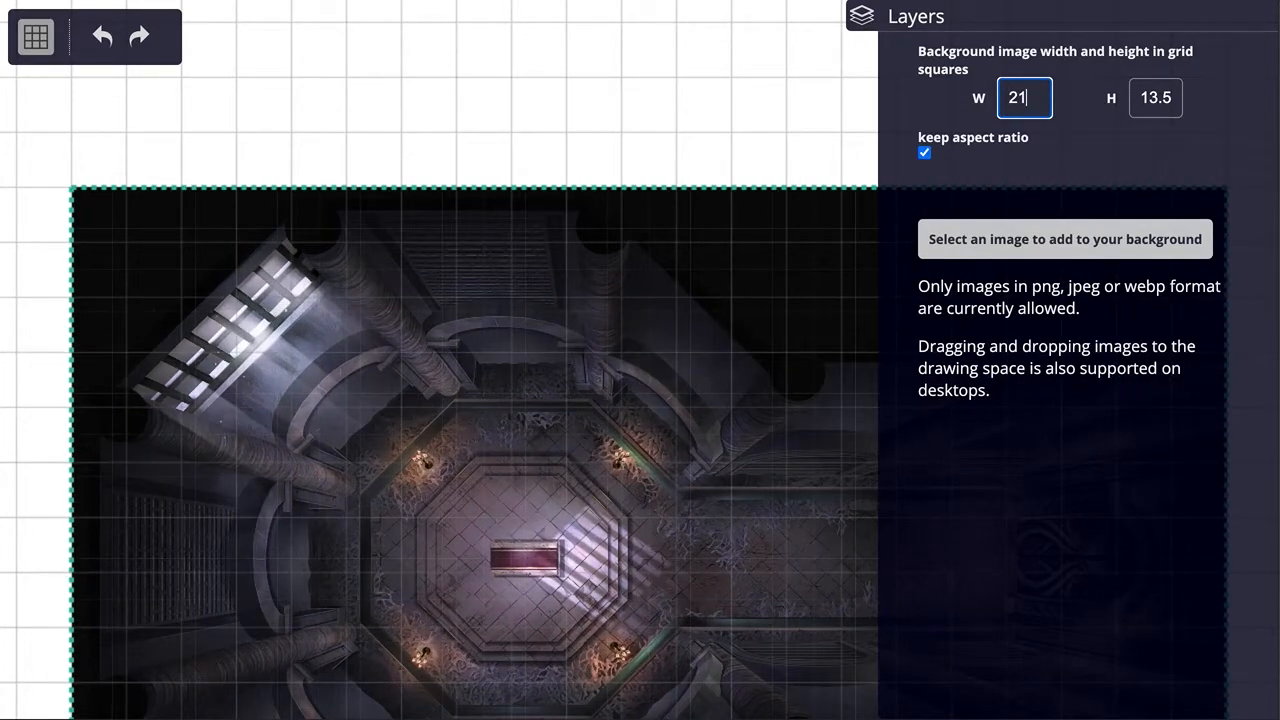
key("Up")
key("Up")
key("Up")
key("Up")
key("Up")
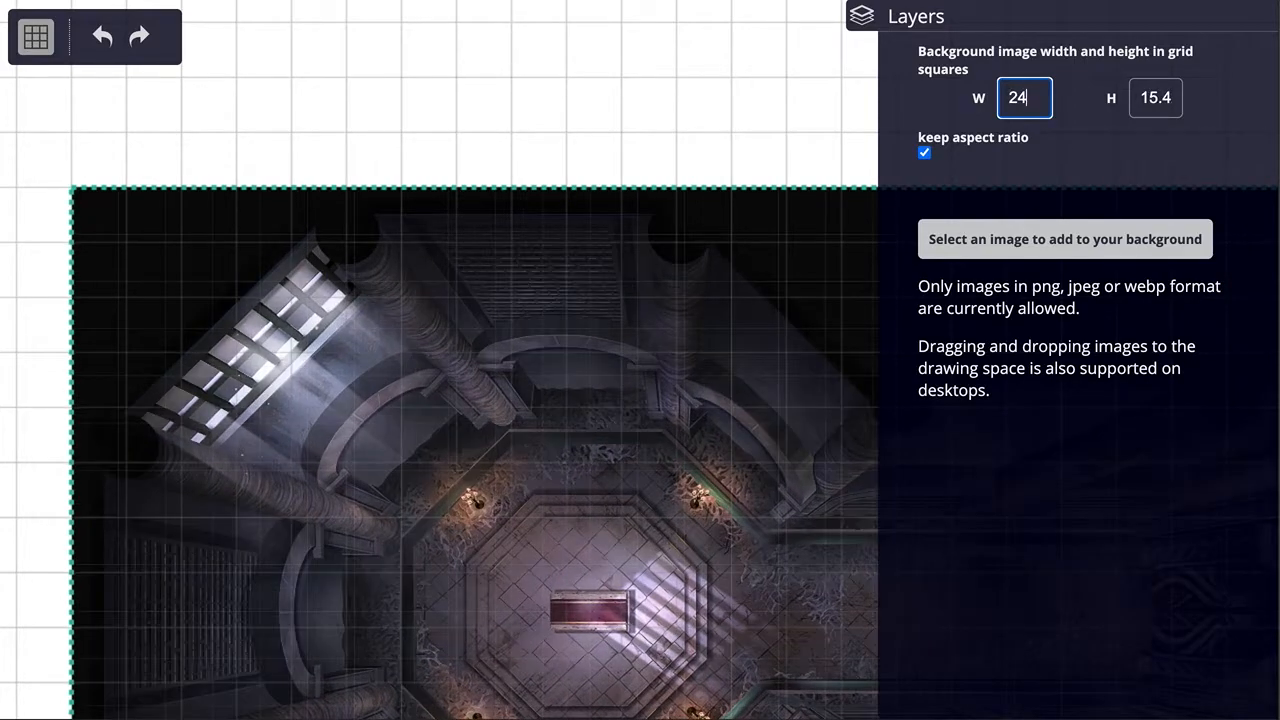
key("Up")
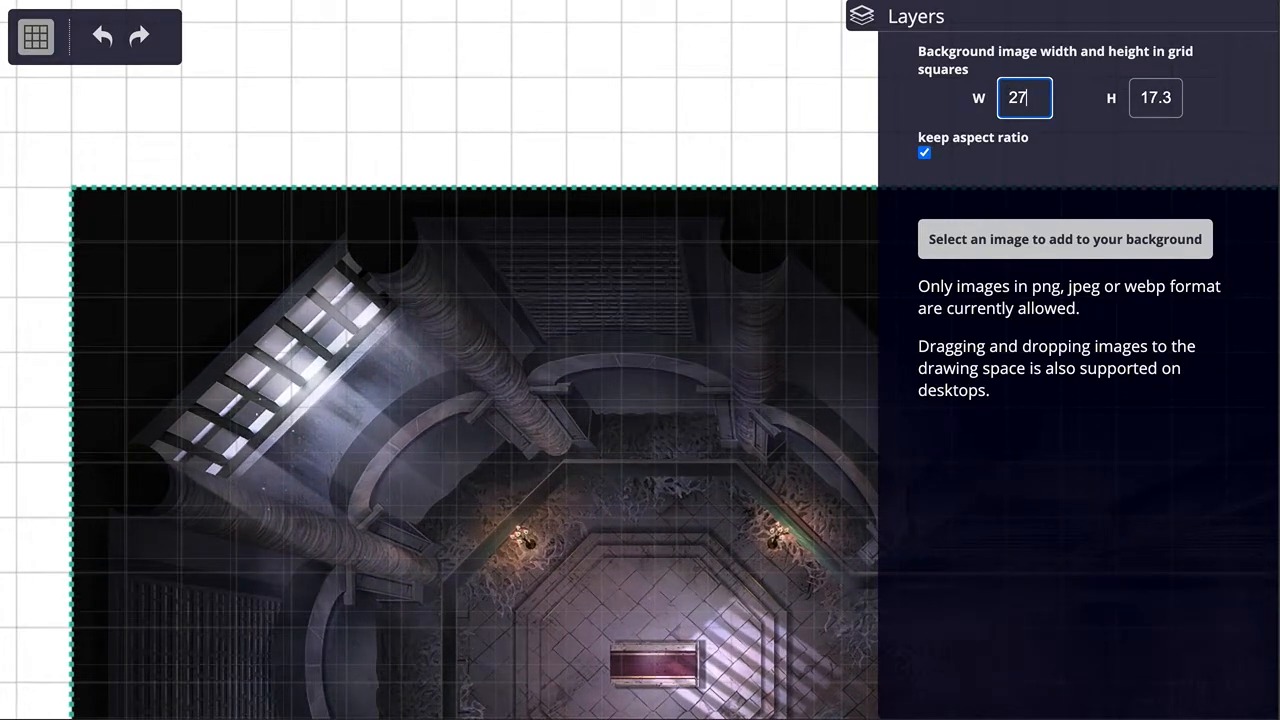
key("Up")
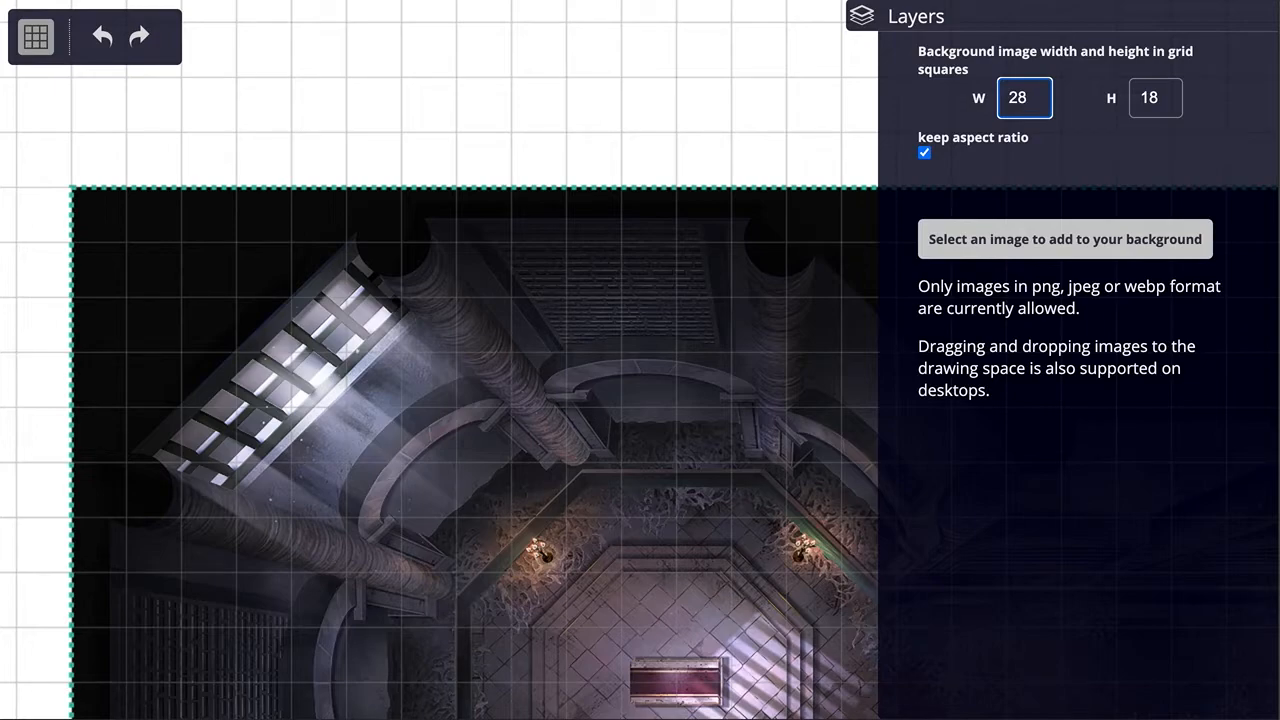
left_click(646, 98)
left_click(583, 27)
Step: Examine the enlarged crypt map against the grid and compare its scale with the monastery map beside it
left_click(672, 150)
left_click_drag(672, 150, 475, 57)
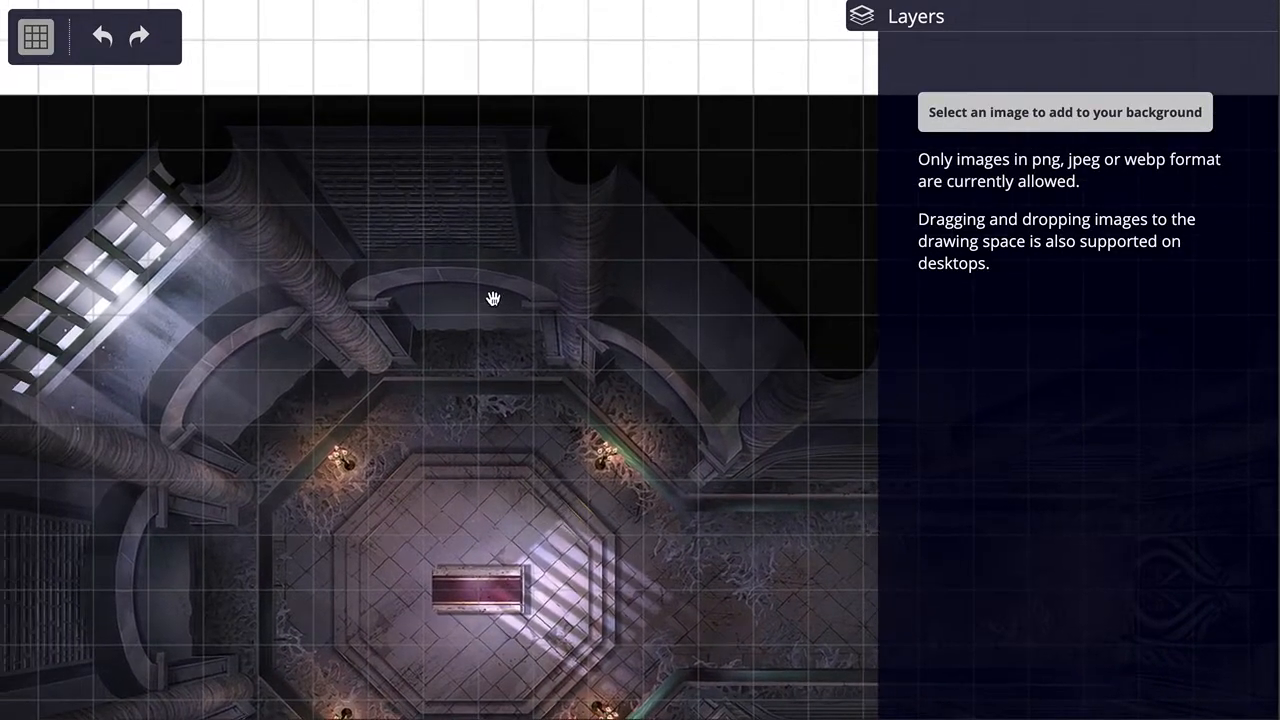
scroll(497, 311, "down", 8)
left_click_drag(423, 663, 569, 486)
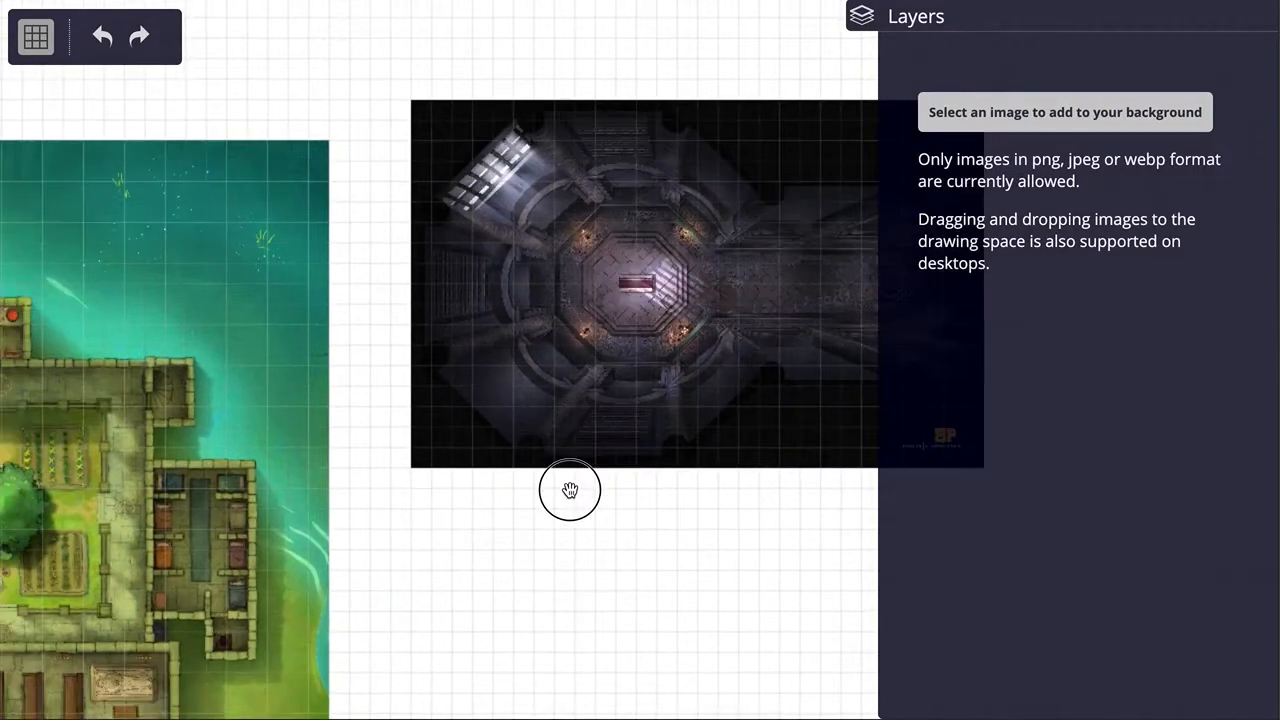
left_click_drag(666, 491, 573, 502)
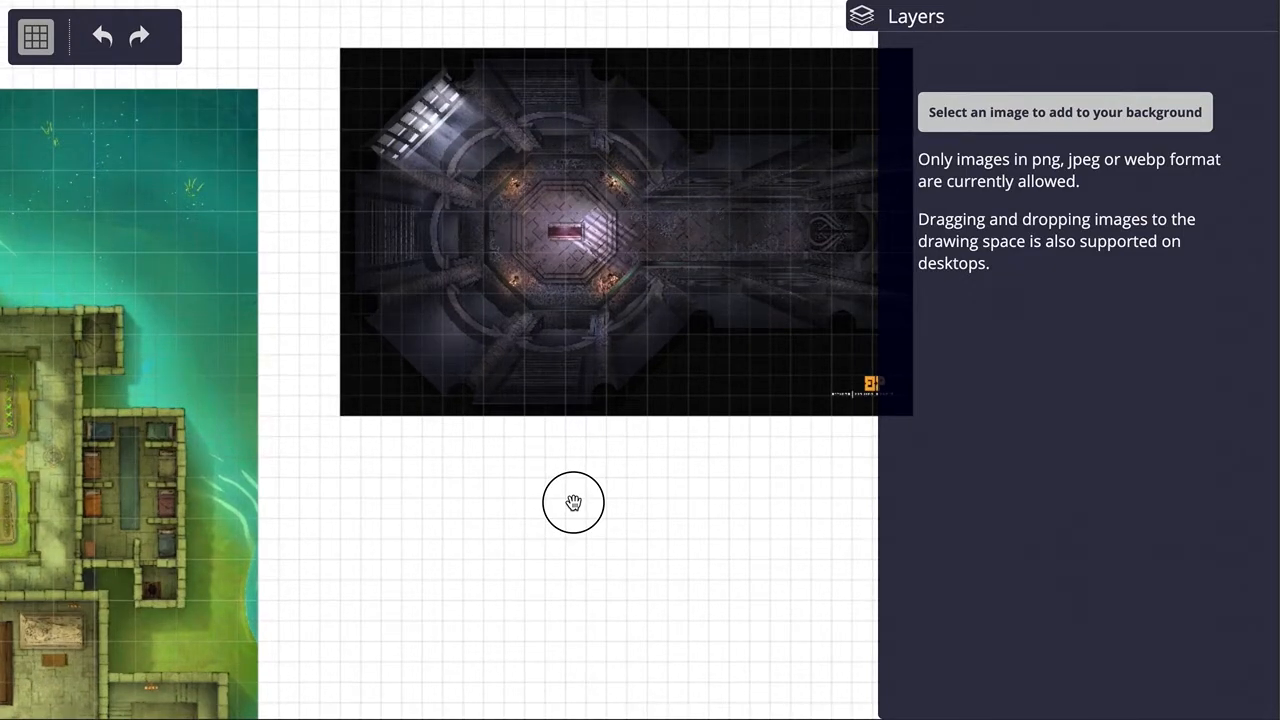
left_click_drag(746, 489, 690, 510)
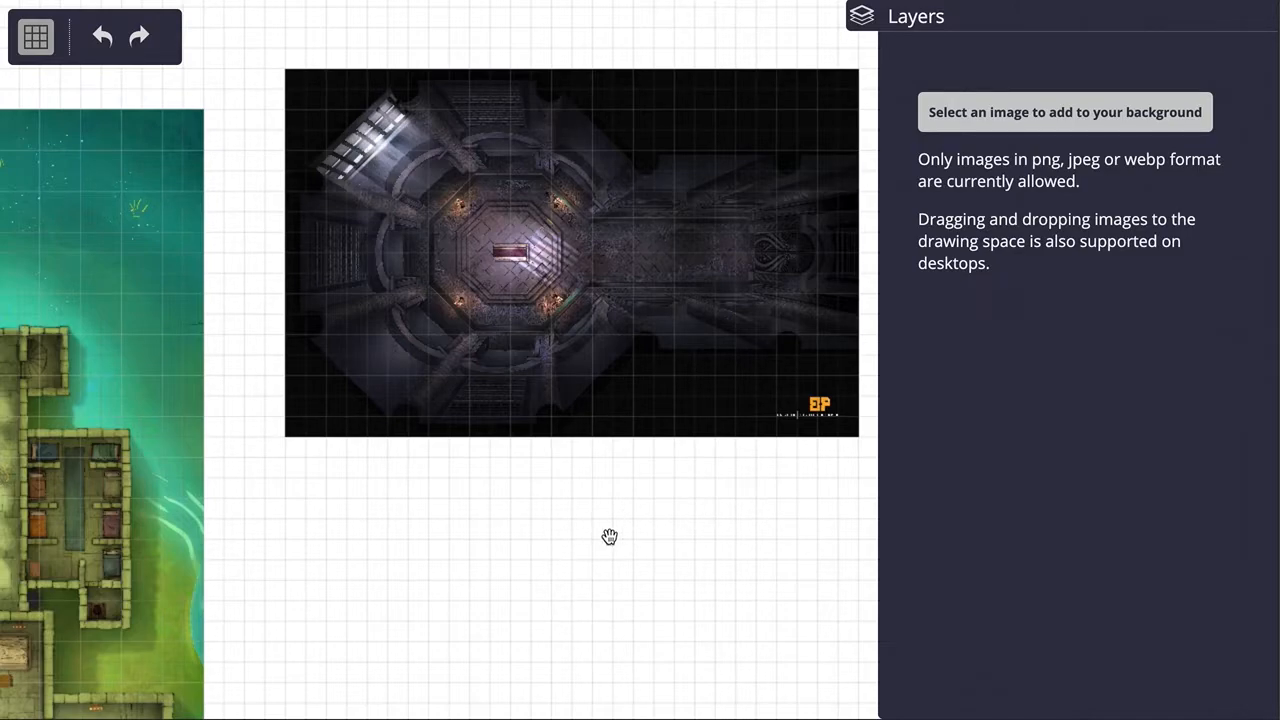
left_click_drag(657, 489, 611, 524)
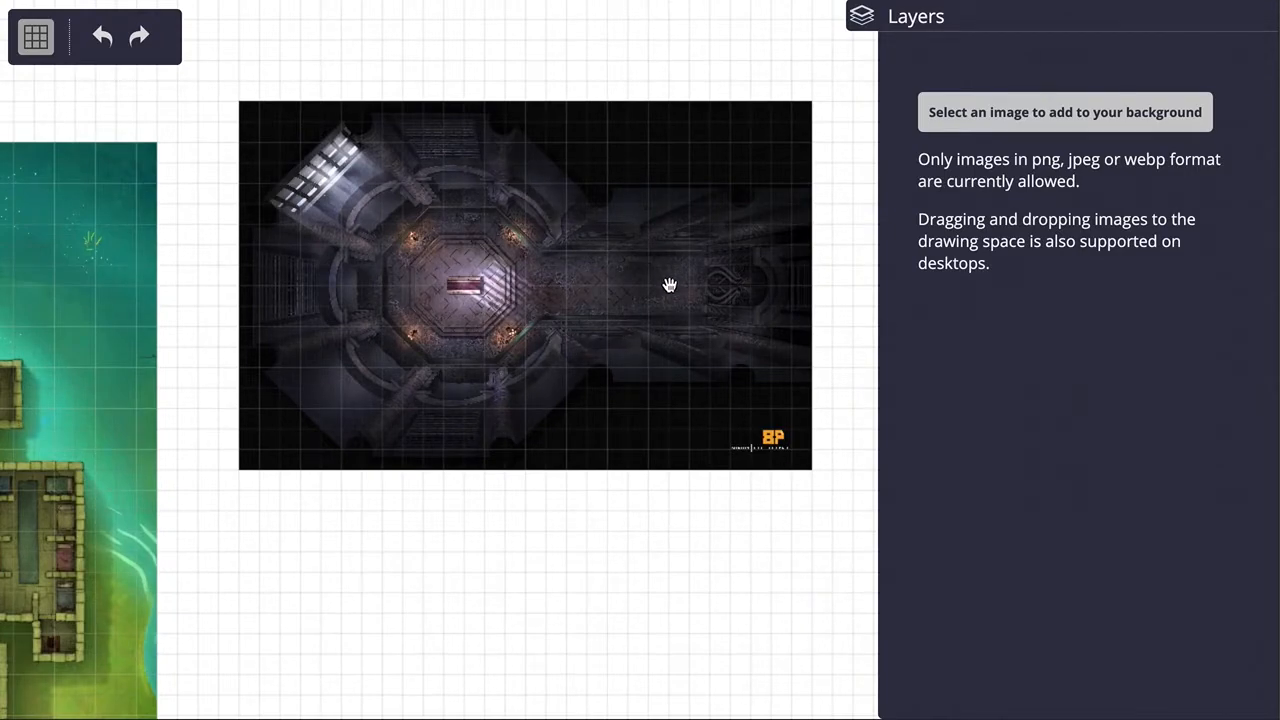
left_click_drag(486, 517, 646, 543)
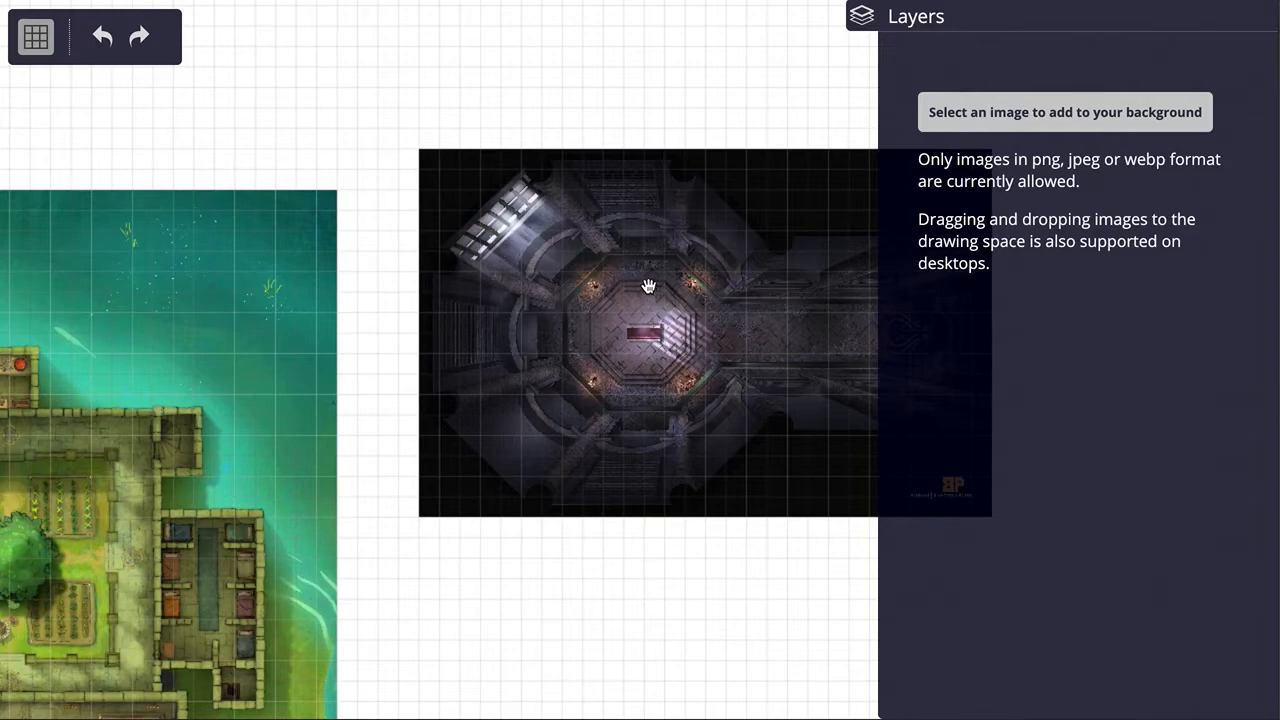
Step: Overlap the crypt map with the monastery map to switch which is in front, and return the crypt map to the empty area beside it
left_click_drag(683, 289, 398, 357)
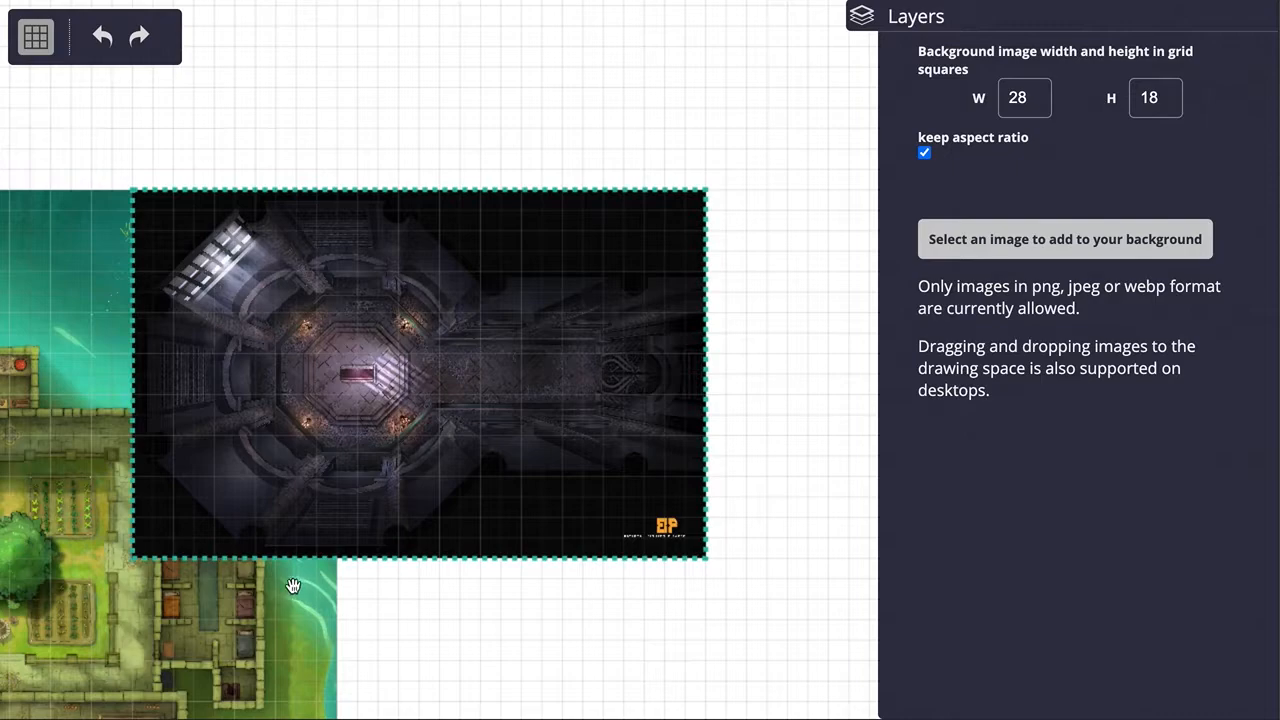
left_click(210, 606)
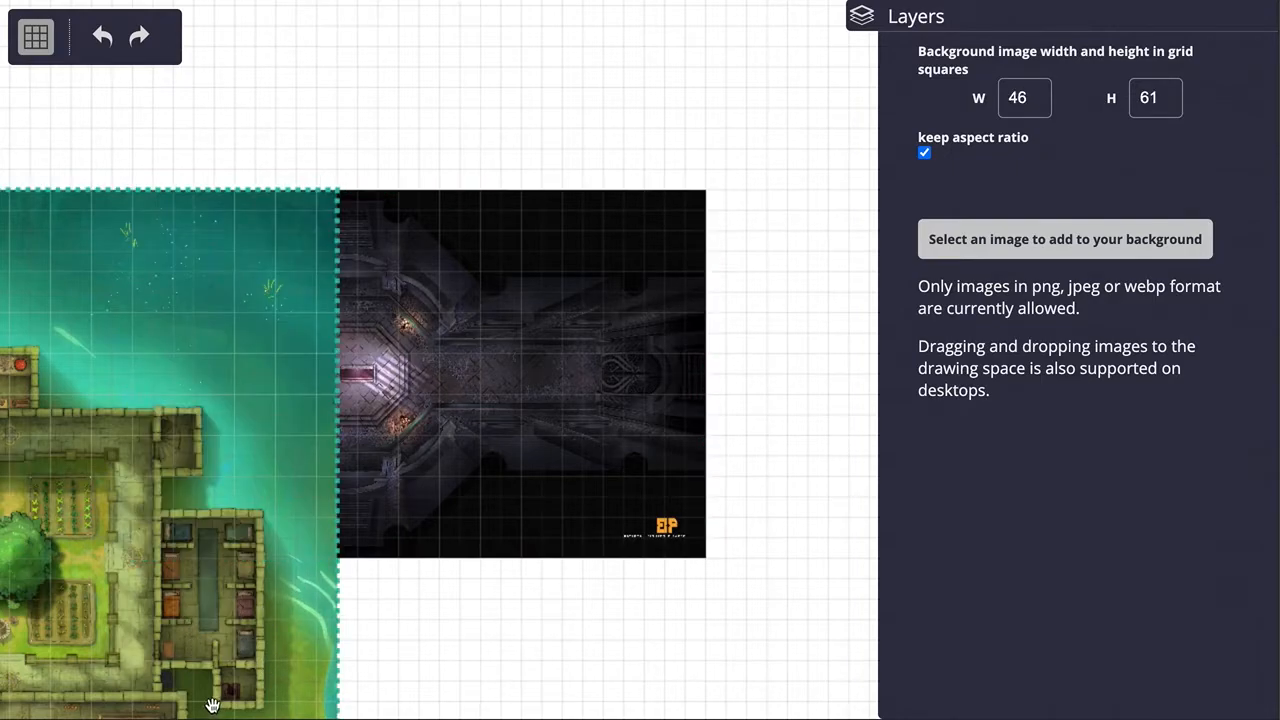
left_click_drag(538, 345, 700, 363)
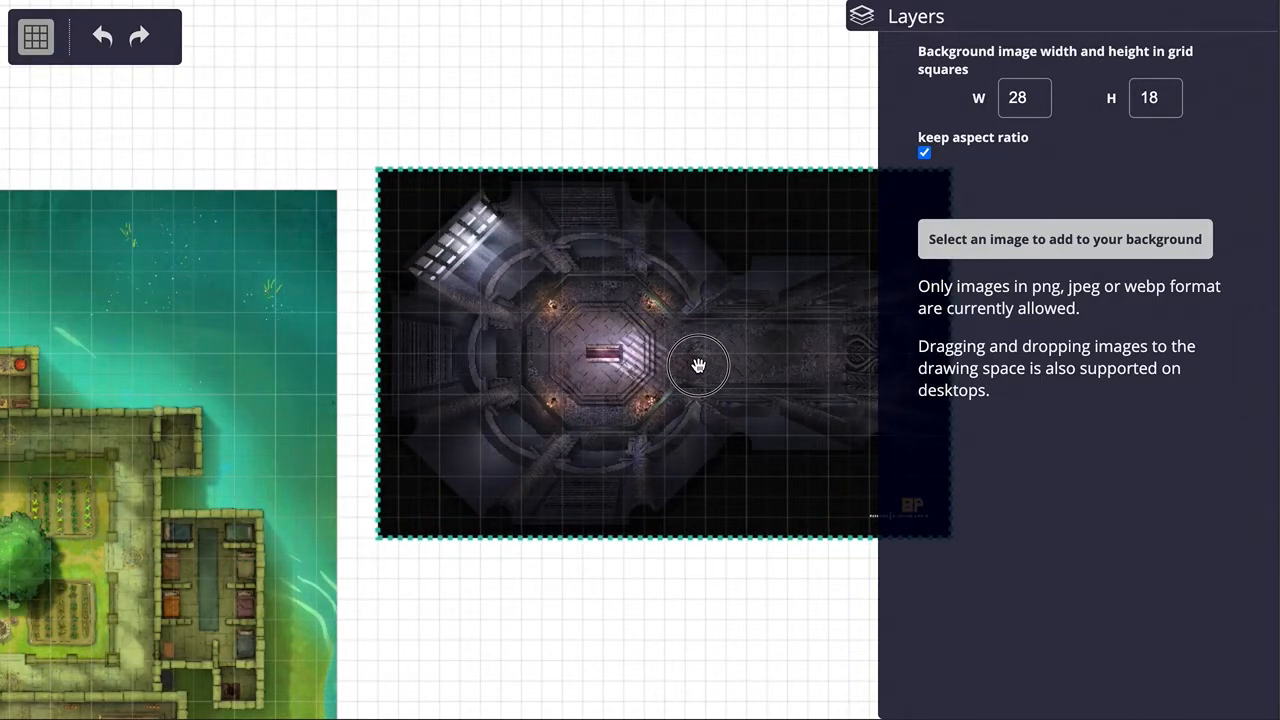
scroll(688, 366, "up", 5)
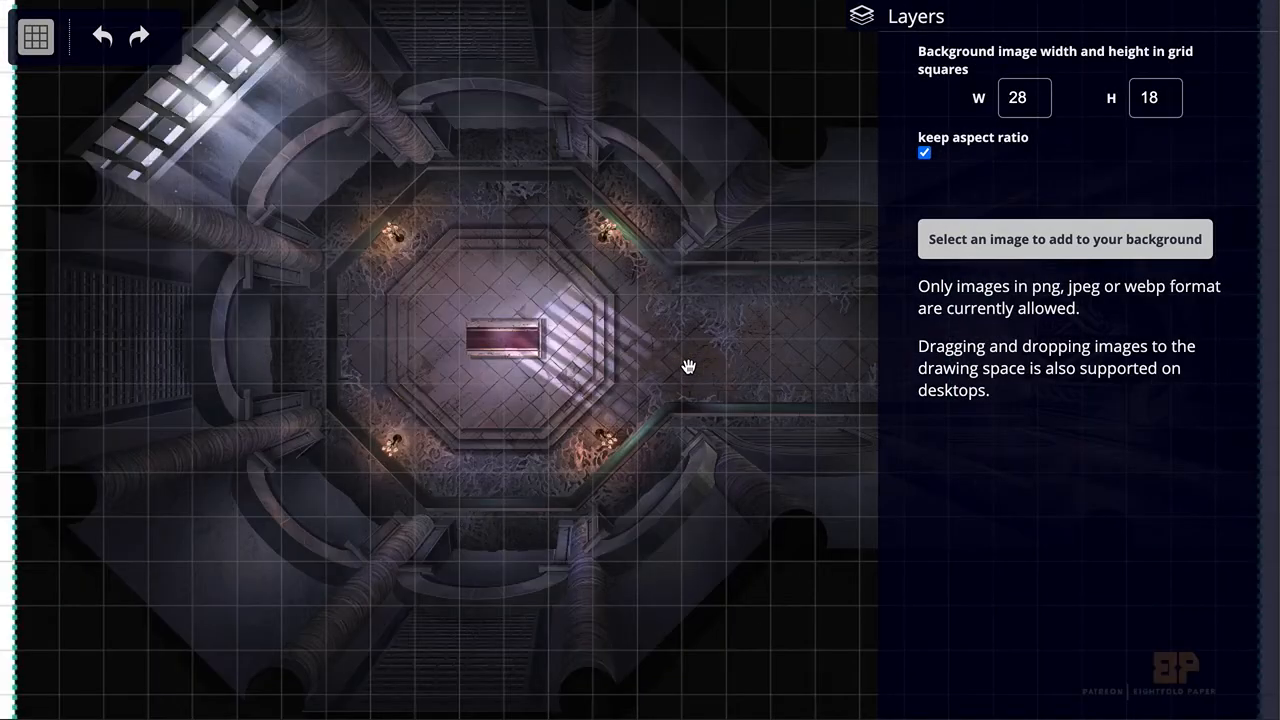
scroll(692, 353, "down", 2)
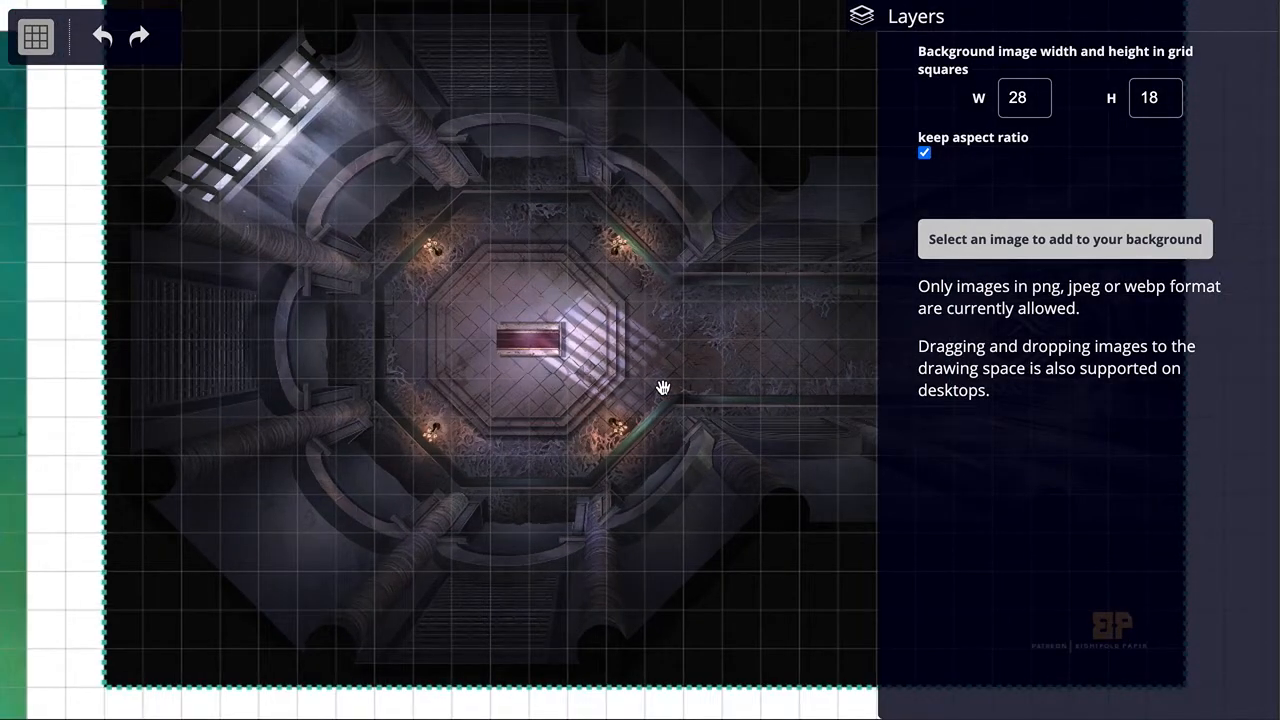
Step: Add magic_circle.png from the demo folder to the background
left_click(1082, 243)
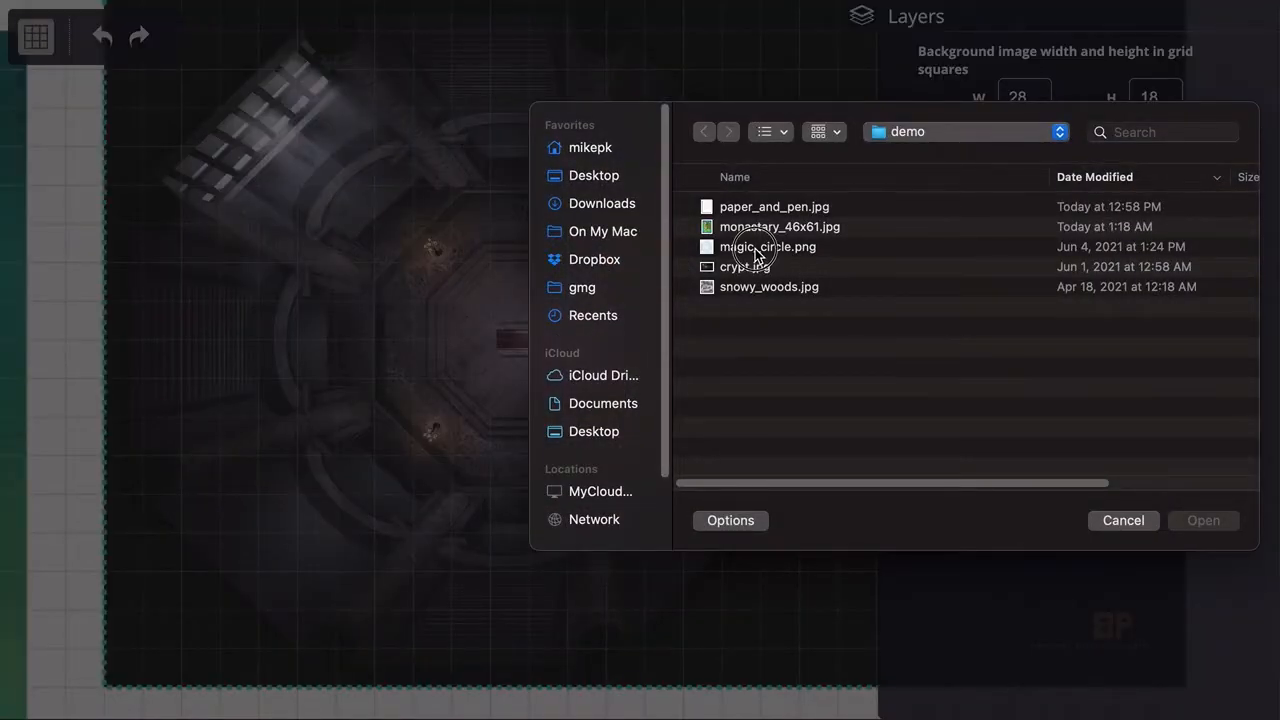
left_click(755, 248)
left_click(1232, 528)
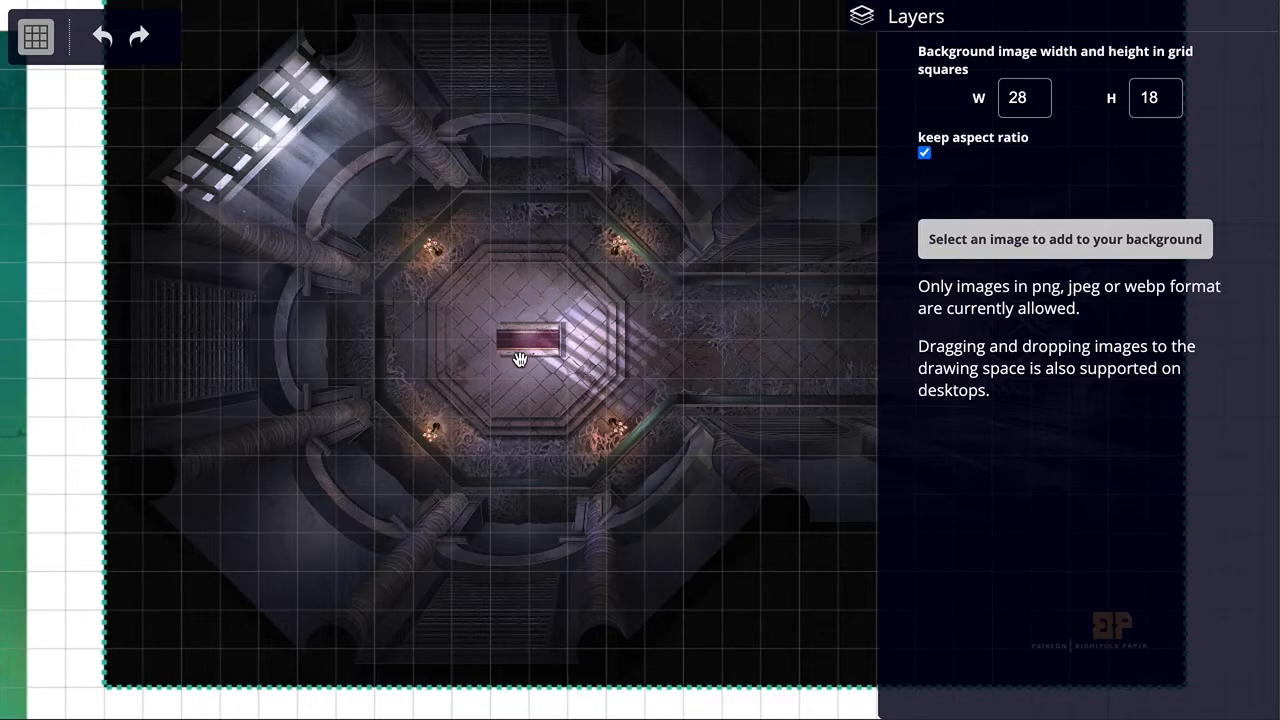
scroll(645, 425, "down", 5)
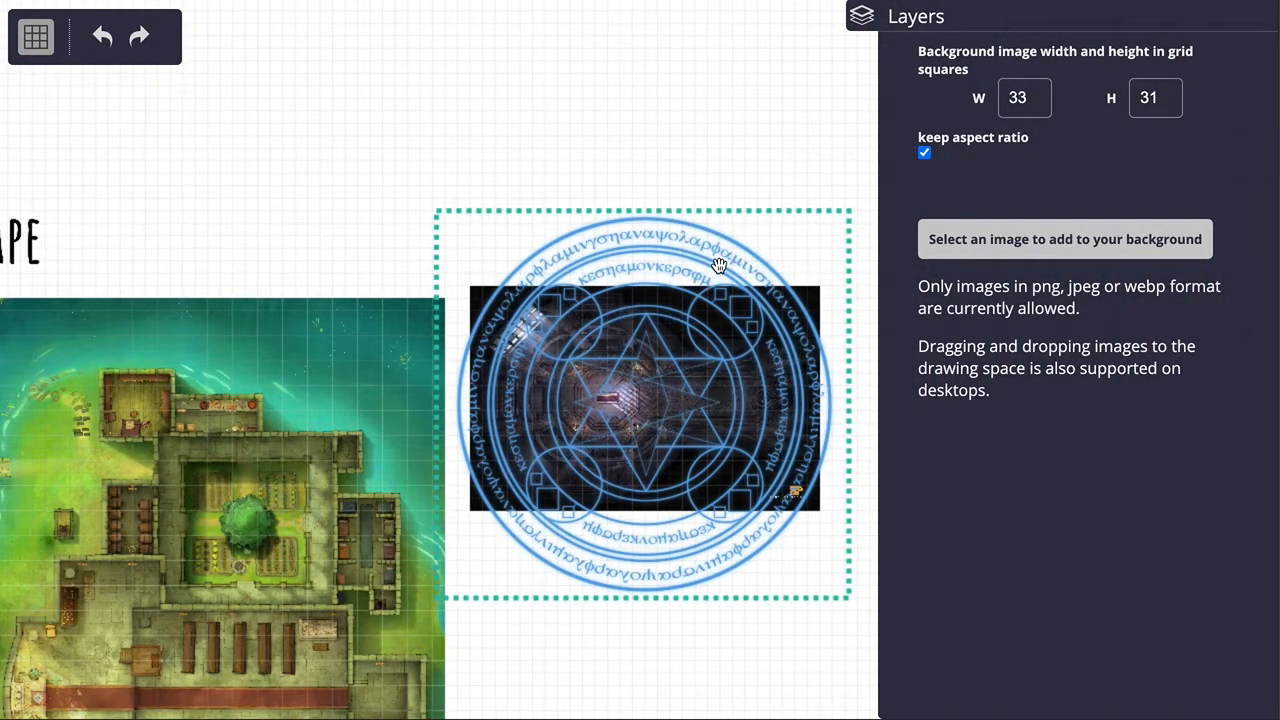
Step: Set the magic circle's width to 3 grid squares with the aspect ratio kept
left_click(1030, 96)
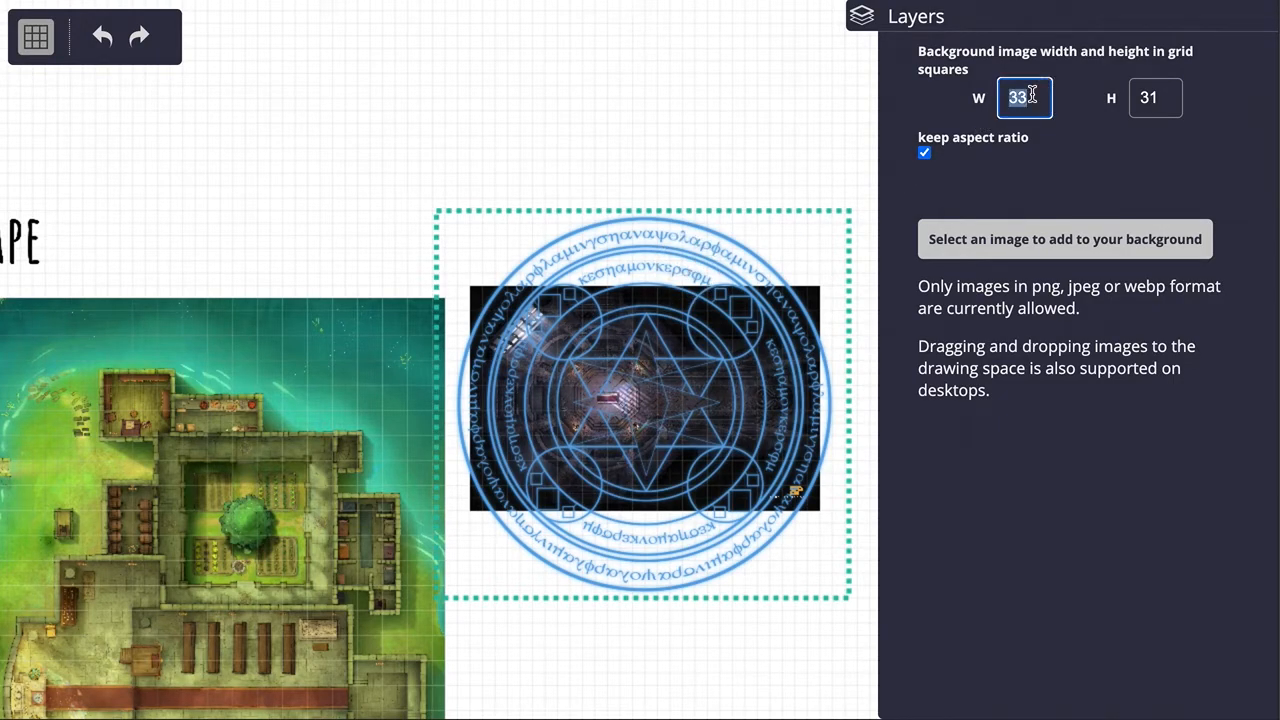
type("3")
key("Tab")
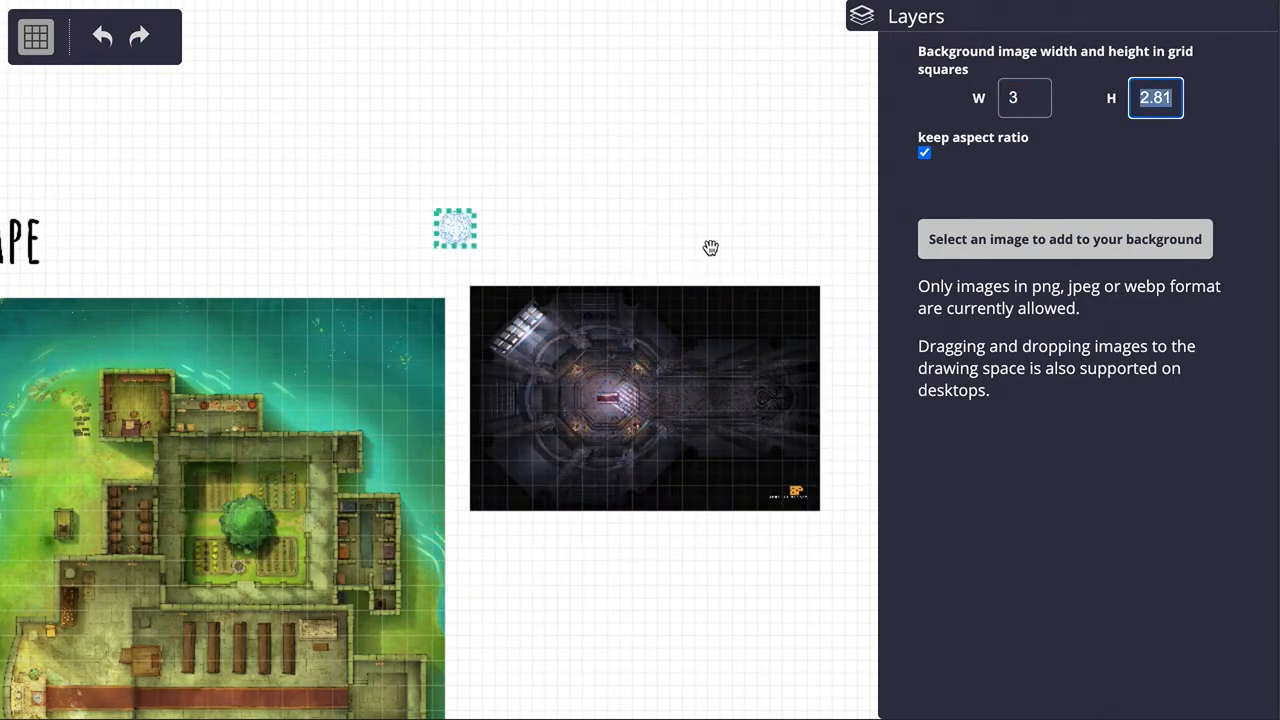
left_click(566, 323)
Step: Place the magic circle on the crypt map at the corridor entrance beside the octagonal chamber
left_click_drag(466, 229, 668, 388)
scroll(680, 405, "up", 10)
scroll(680, 405, "up", 4)
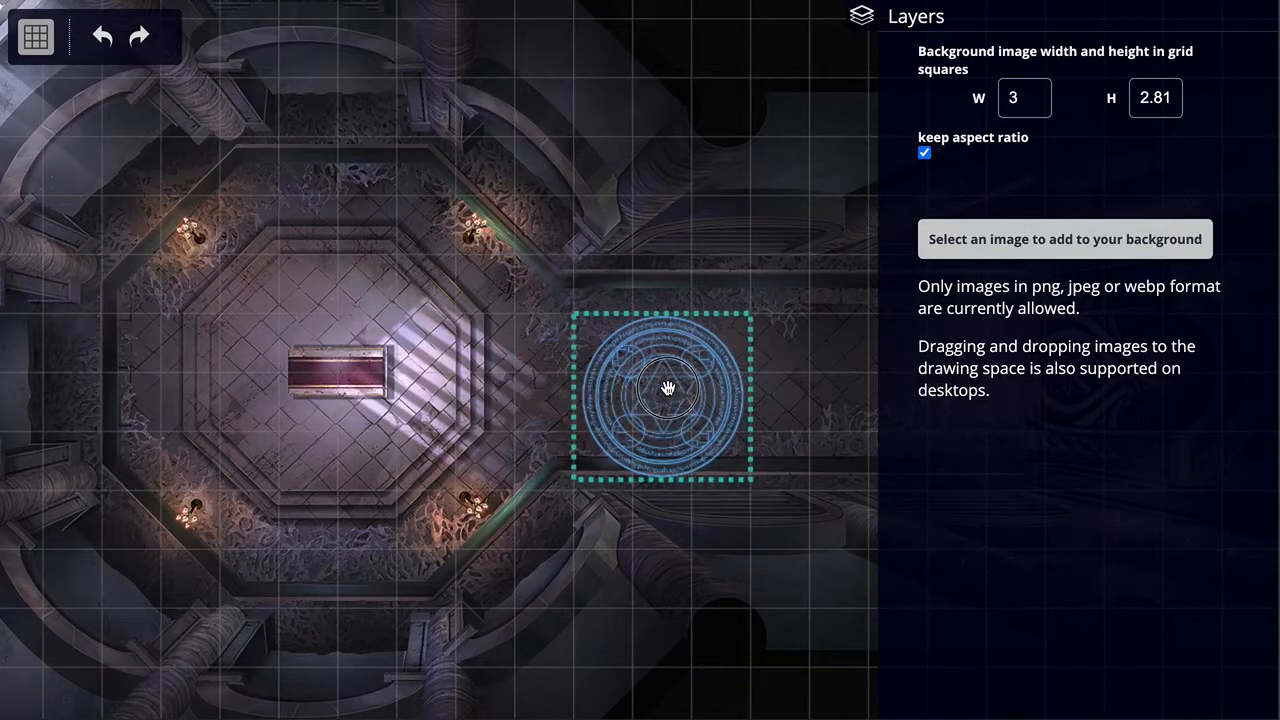
Step: With grid snapping turned off, move the magic circle slightly up to the middle of the crypt corridor and deselect it
scroll(686, 406, "up", 11)
scroll(686, 406, "down", 12)
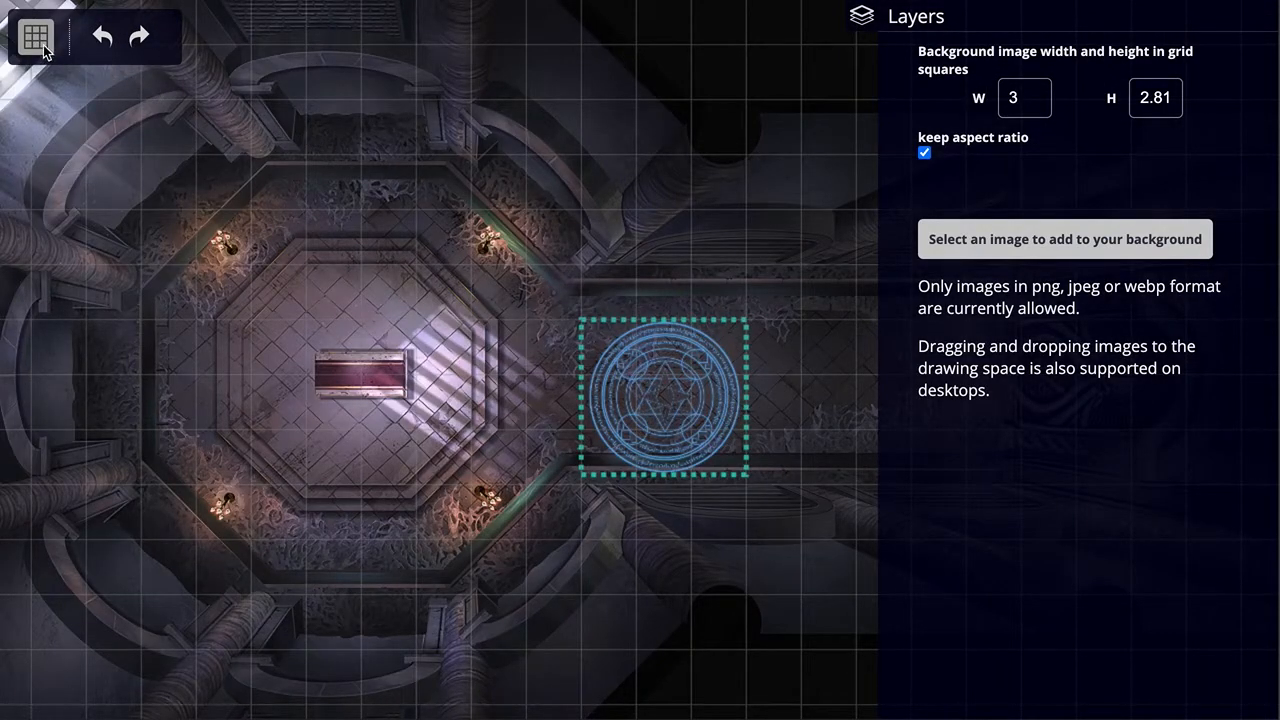
left_click_drag(661, 394, 662, 376)
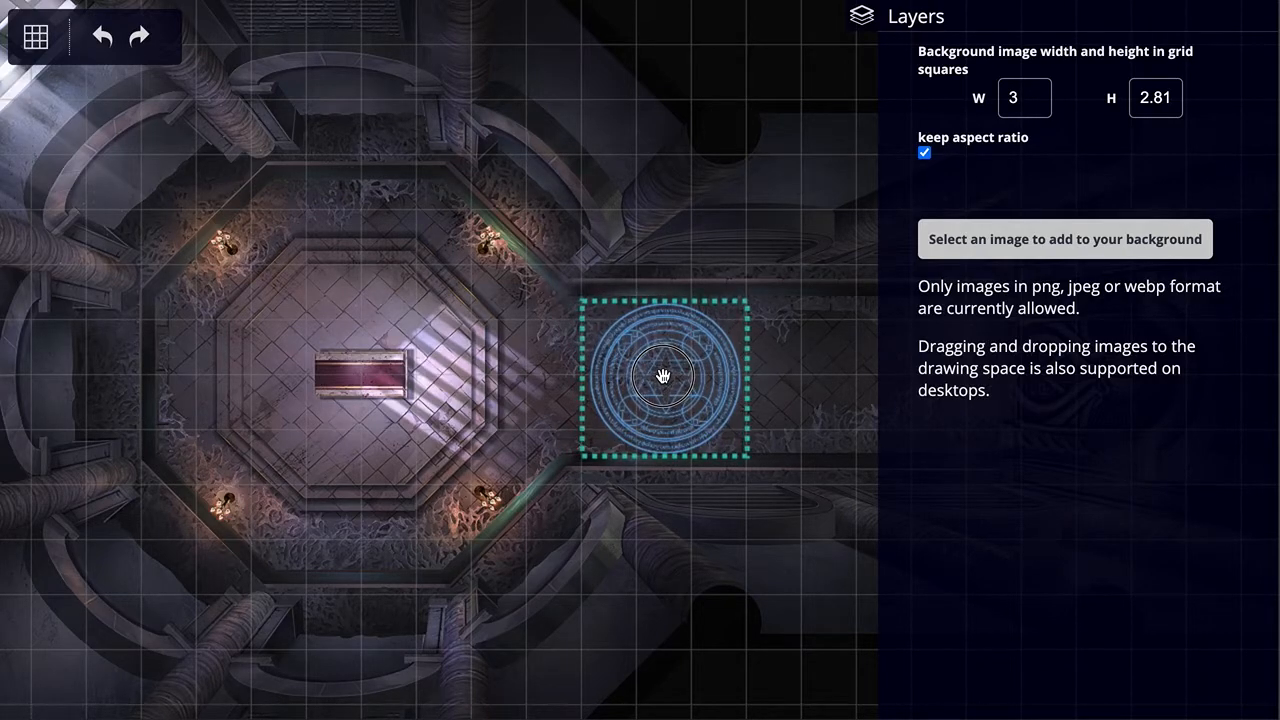
scroll(690, 540, "down", 5)
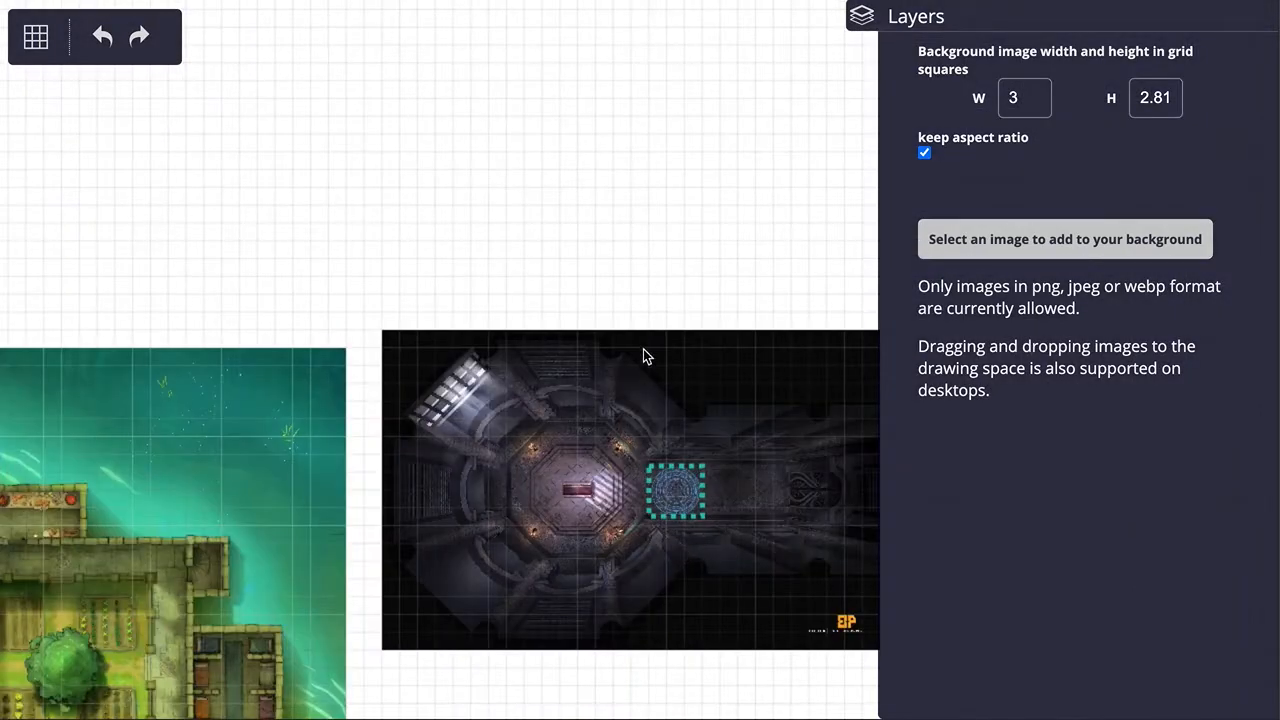
left_click(638, 299)
scroll(687, 547, "up", 5)
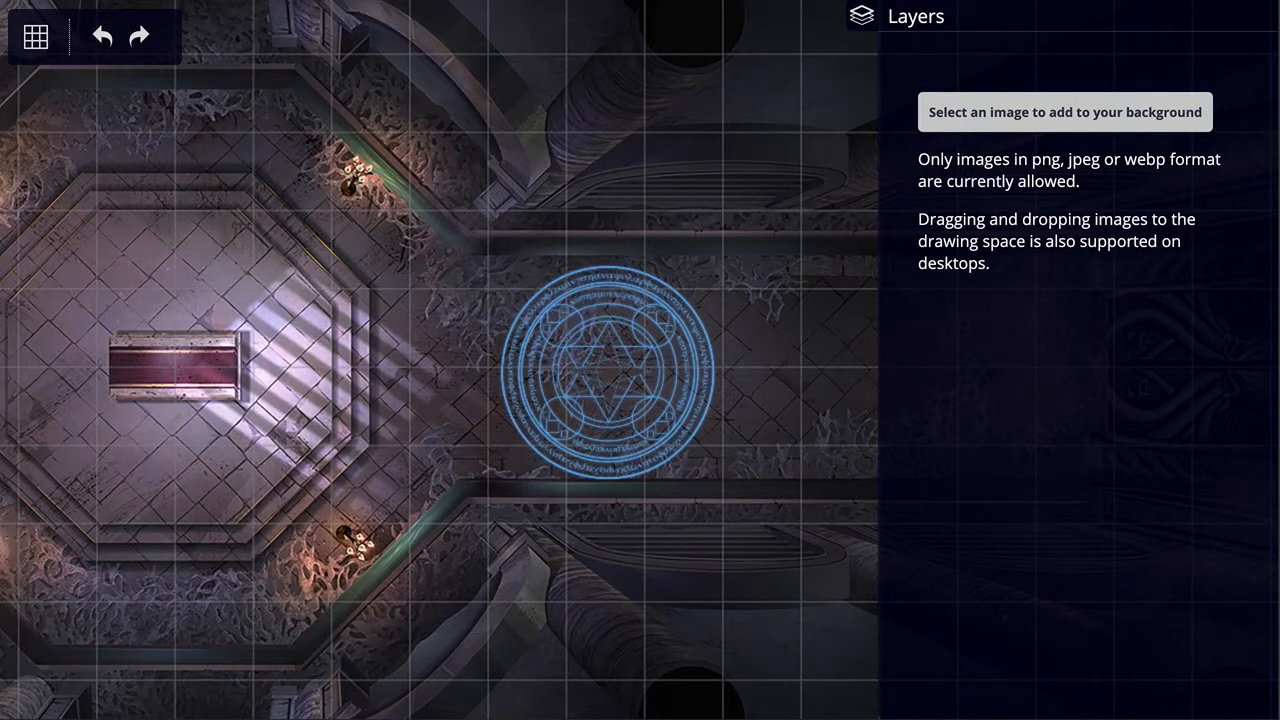
scroll(751, 377, "down", 5)
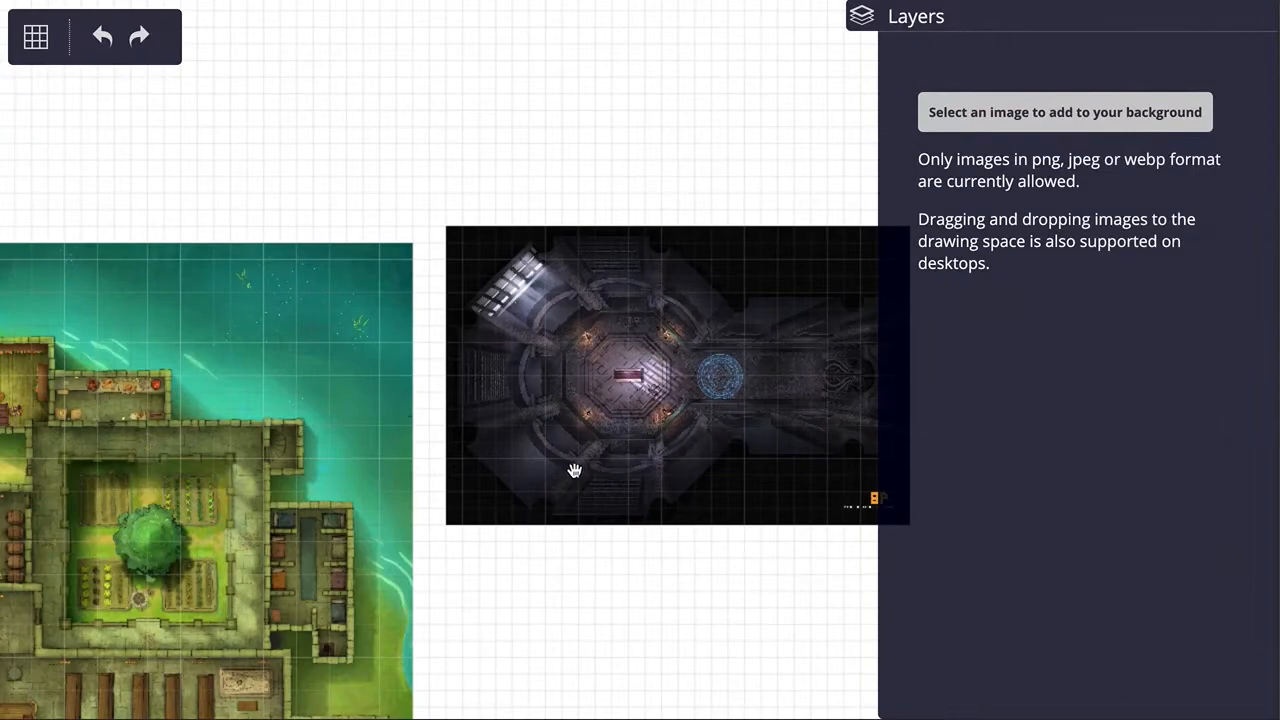
Step: Finish editing the background images by closing Layers, so that the drawing tools and Token Box are available
left_click_drag(505, 605, 473, 570)
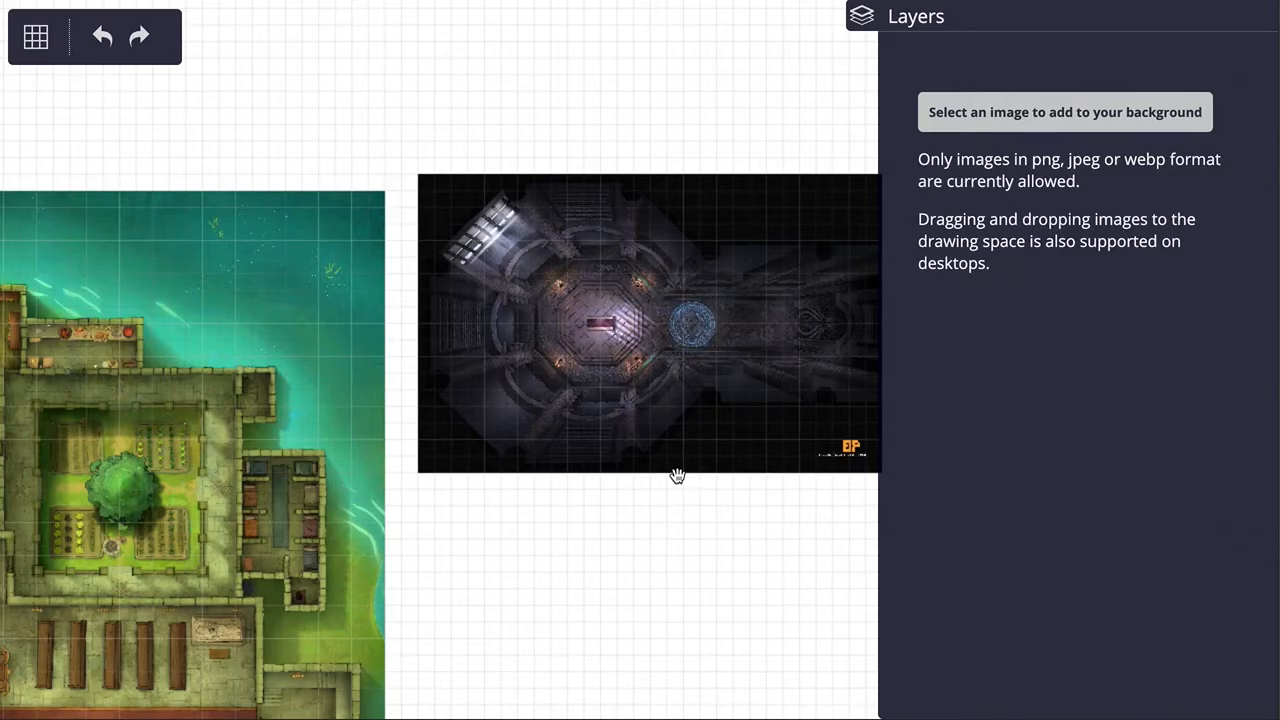
scroll(691, 323, "up", 5)
scroll(692, 322, "down", 5)
left_click(462, 589)
left_click_drag(462, 589, 800, 471)
left_click_drag(443, 51, 654, 143)
left_click(942, 22)
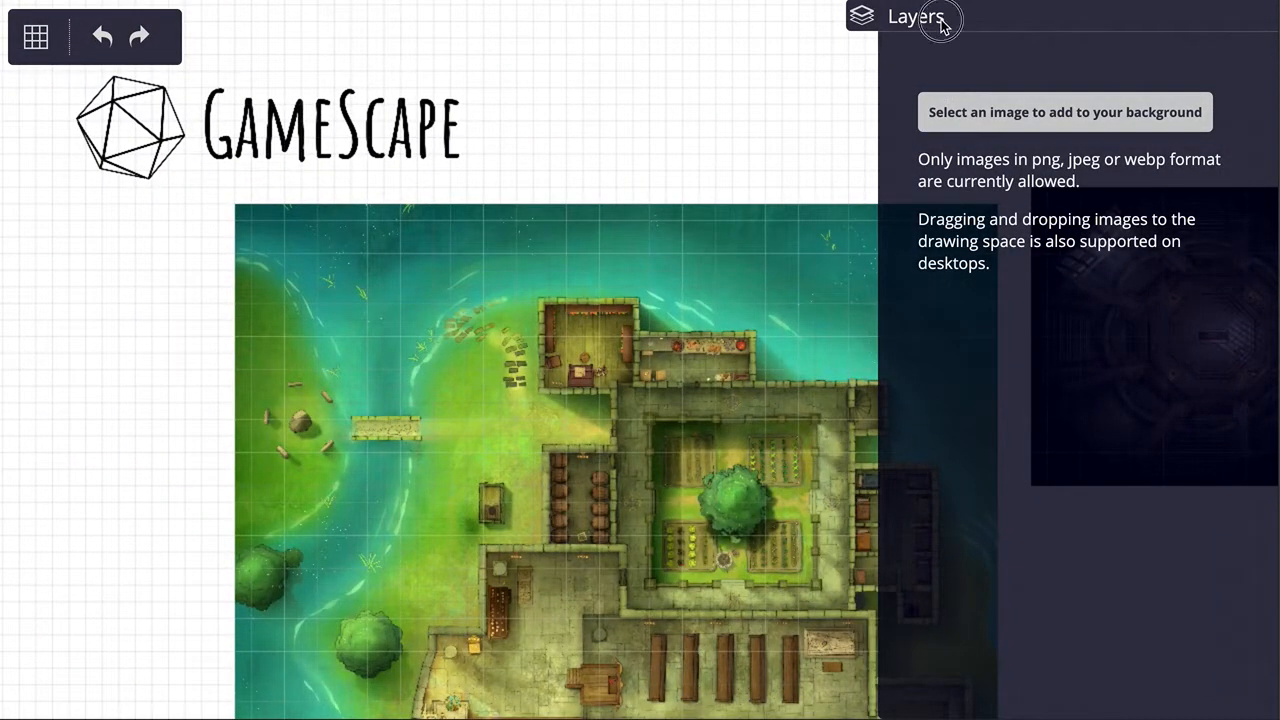
Step: Create a dark red token named Fighter with size 1 and place it on the grass between the bridge and the church buildings
left_click_drag(754, 457, 715, 279)
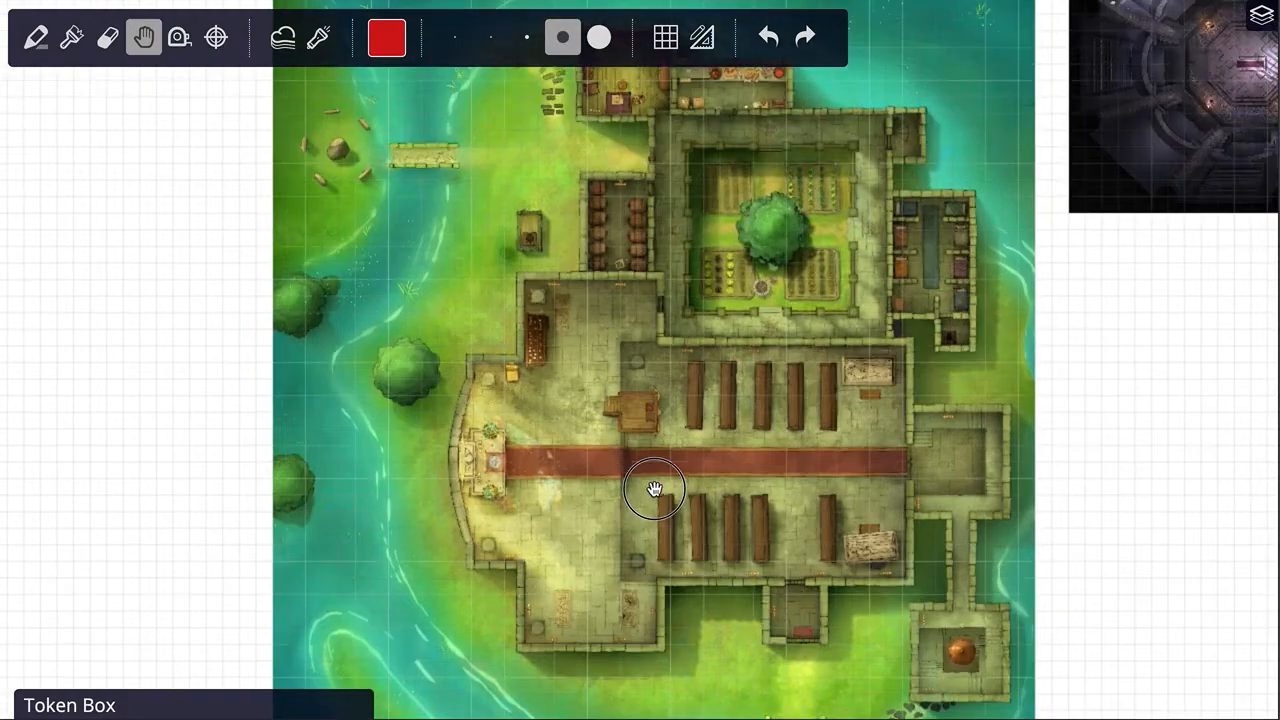
left_click(284, 708)
left_click(492, 487)
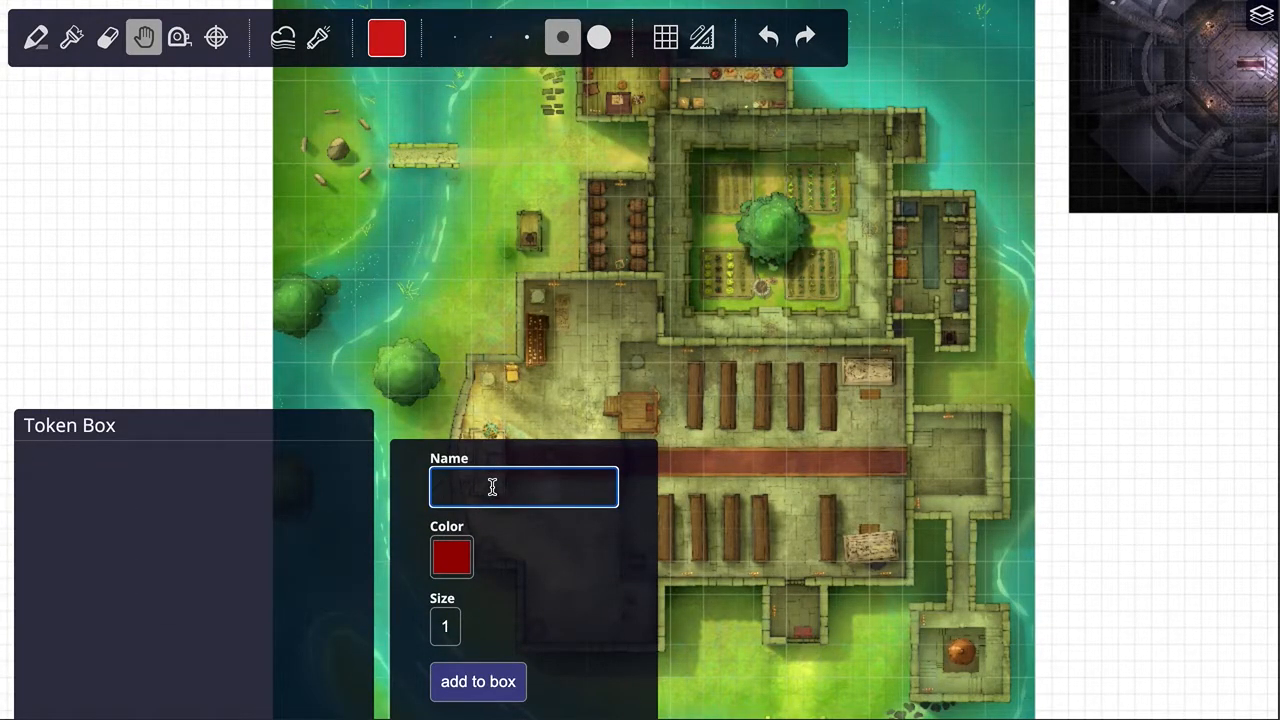
left_click(492, 687)
left_click_drag(34, 463, 745, 147)
key("h")
Step: Examine the placed Fighter token up close, close the Token Box and look over the church and crypt maps
scroll(424, 165, "up", 5)
scroll(831, 120, "up", 3)
scroll(892, 216, "down", 6)
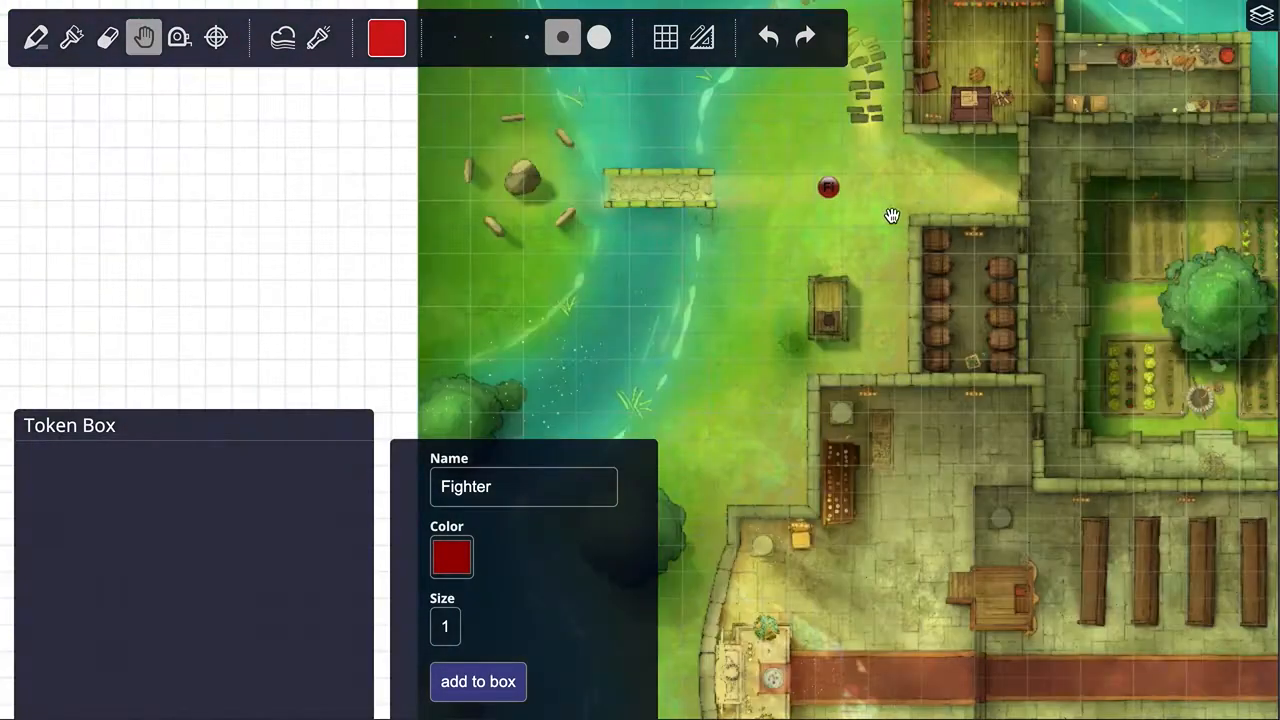
scroll(892, 216, "down", 3)
left_click_drag(1024, 268, 374, 454)
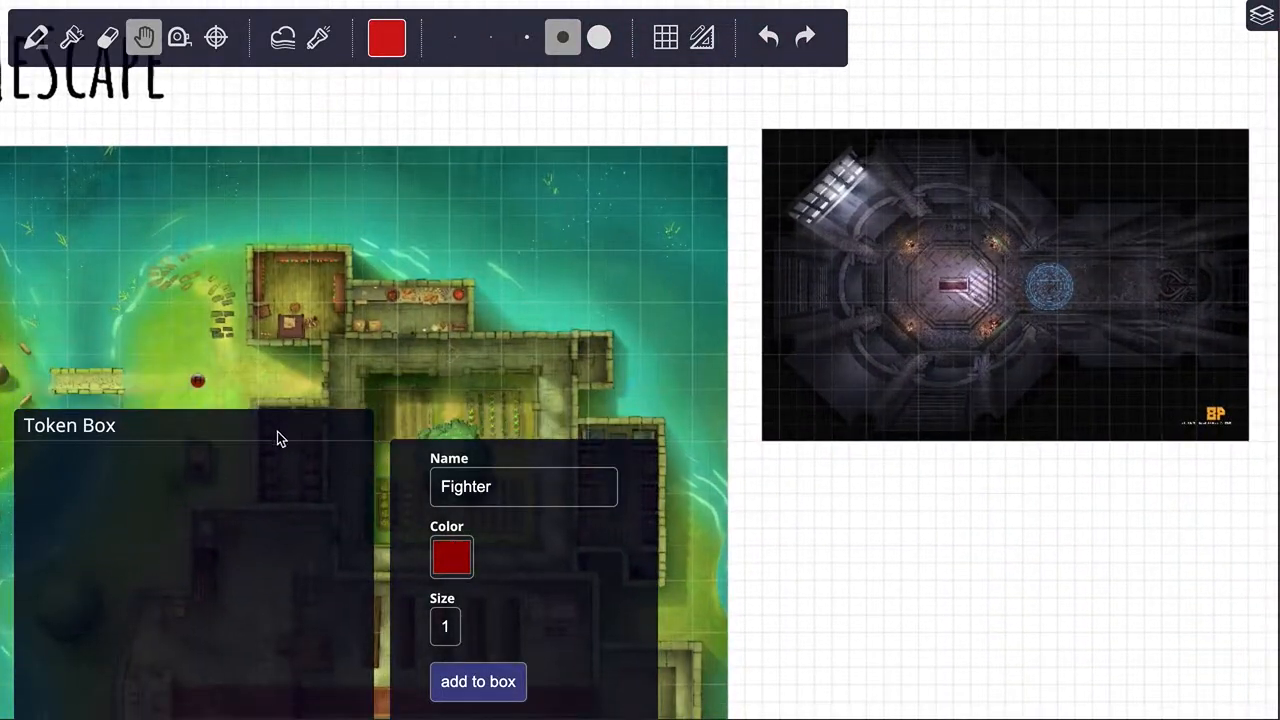
left_click_drag(1046, 560, 1034, 357)
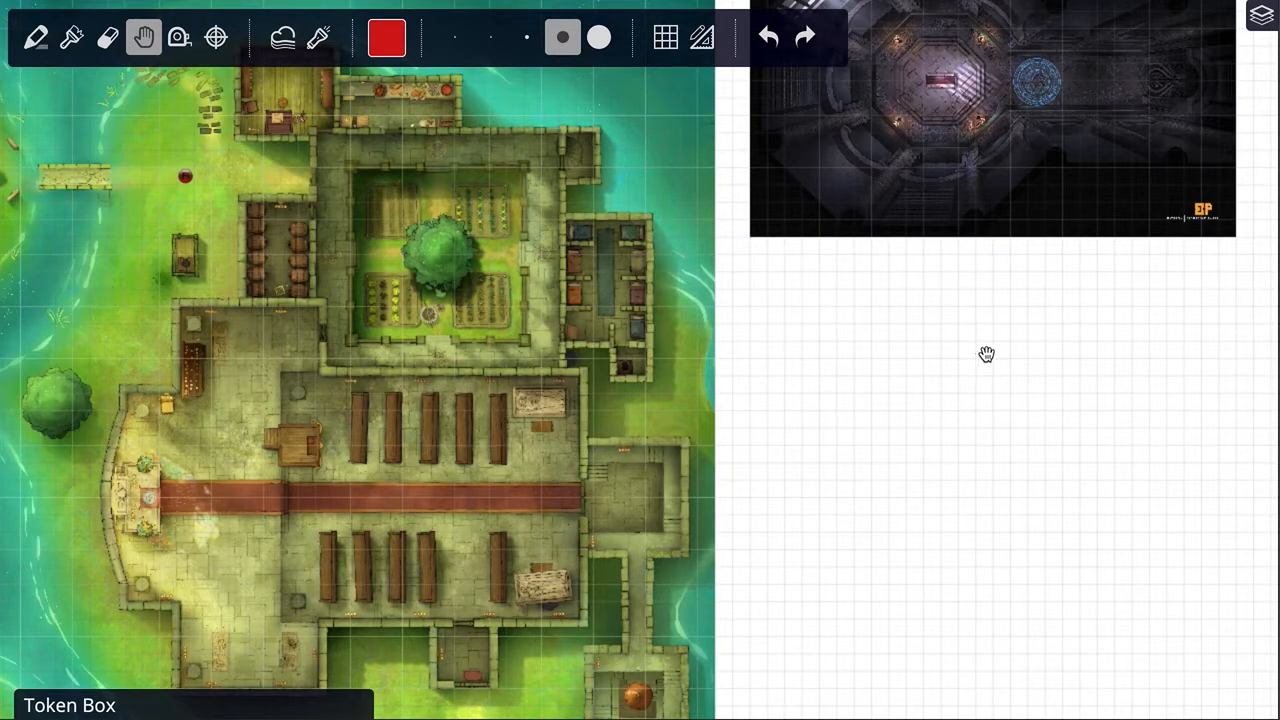
left_click_drag(946, 357, 920, 466)
left_click_drag(999, 391, 1105, 356)
left_click_drag(835, 449, 965, 448)
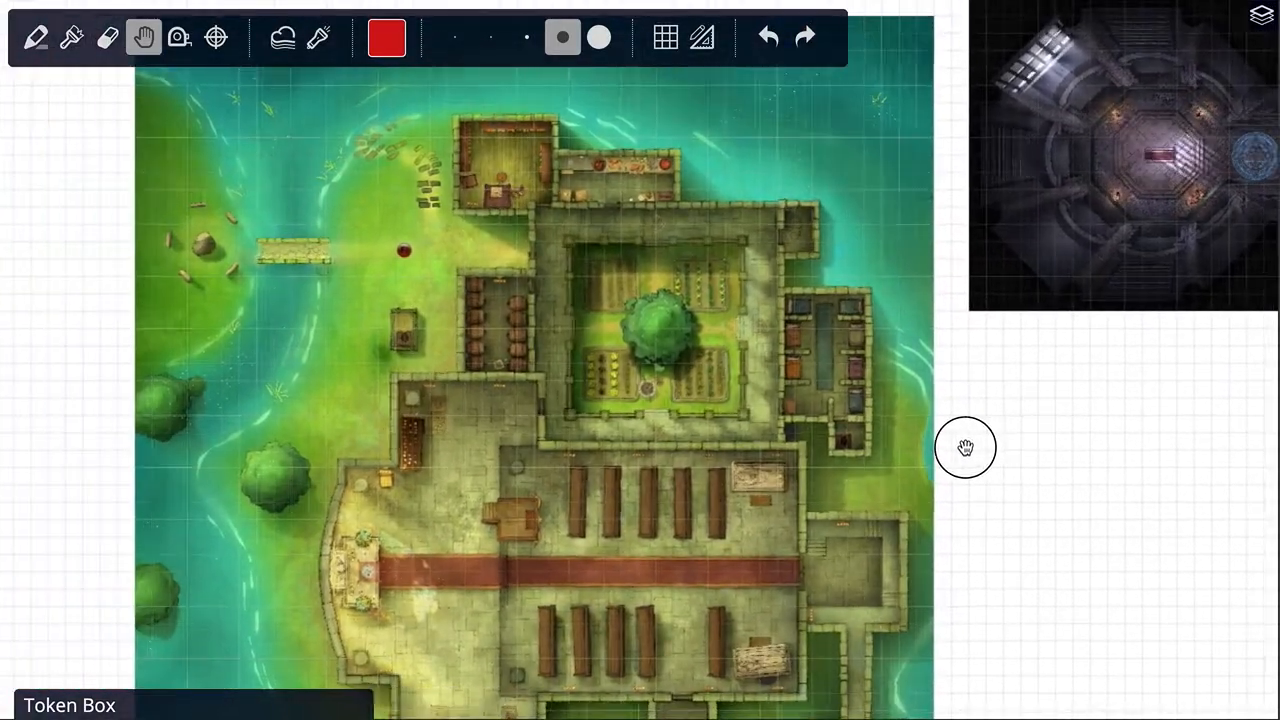